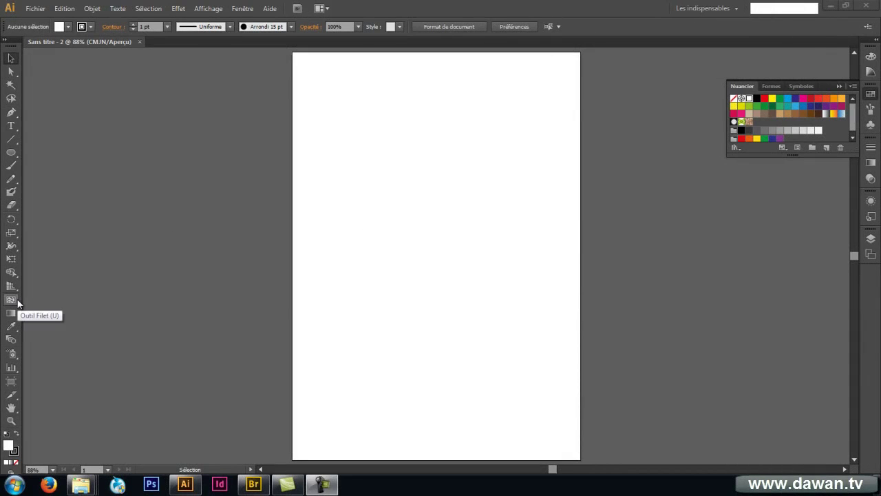
Draw an ellipse about 102 mm wide outward from the centre of the artboard.
{"action": "left_click", "coordinate": [11, 153]}
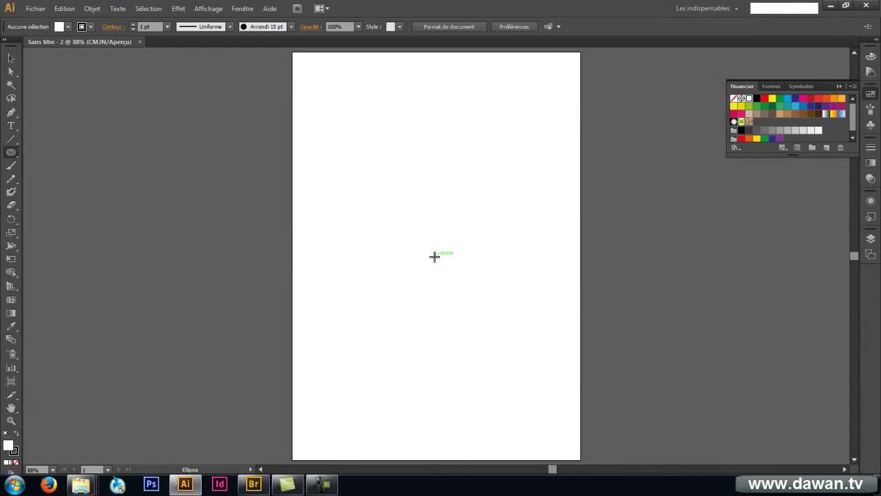
{"action": "left_click_drag", "start_coordinate": [435, 256], "coordinate": [506, 348]}
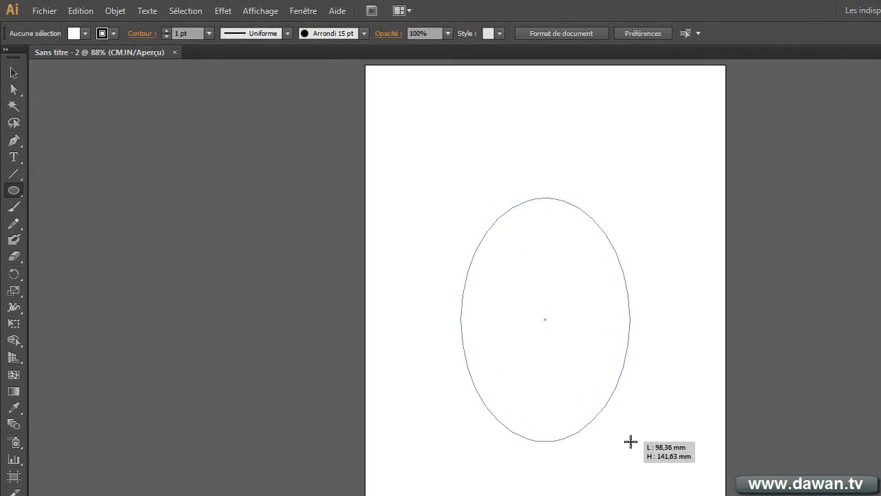
{"action": "left_click_drag", "start_coordinate": [633, 437], "coordinate": [633, 437]}
{"action": "key", "text": "ctrl+shift+a"}
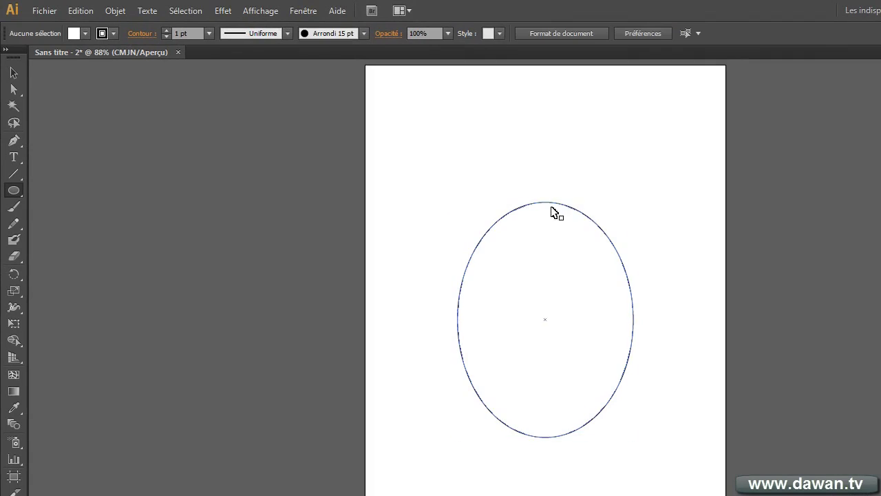
Move the ellipse's top anchor point straight up to Y about 58 mm to form an egg shape.
{"action": "key", "text": "a"}
{"action": "left_click_drag", "start_coordinate": [549, 206], "coordinate": [548, 171]}
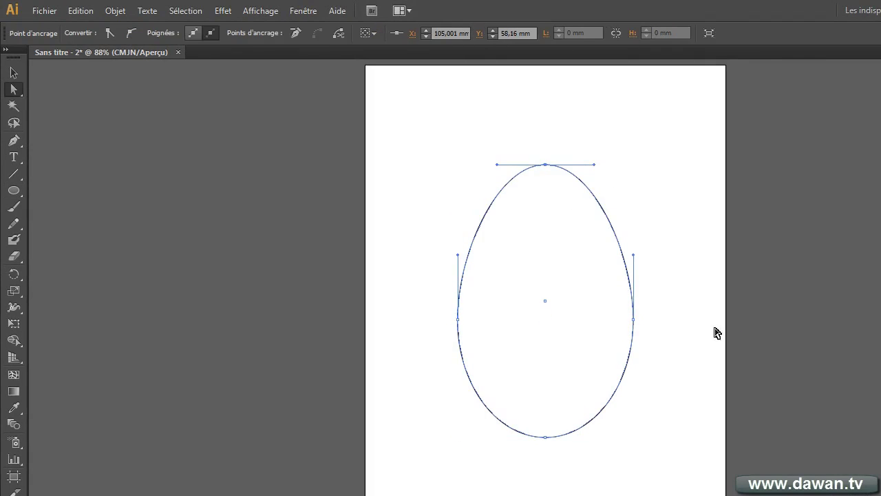
{"action": "left_click", "coordinate": [661, 328]}
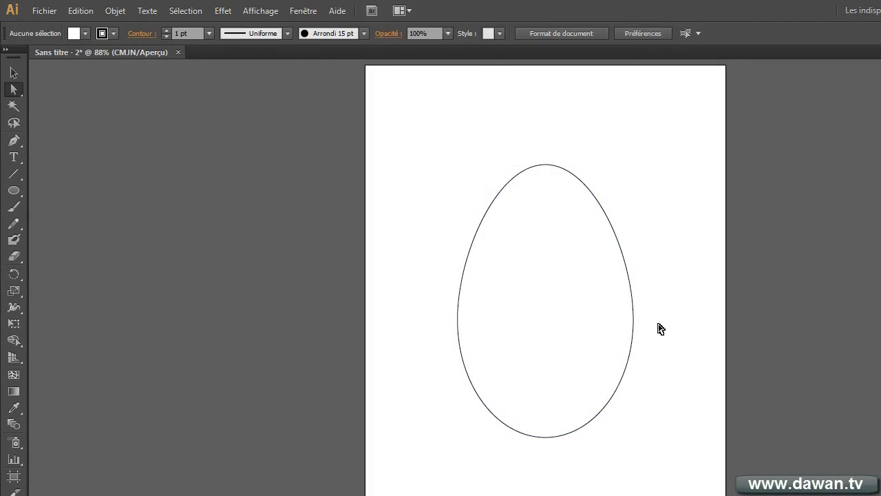
Fill the egg with light orange and set its stroke to none.
{"action": "left_click", "coordinate": [632, 331]}
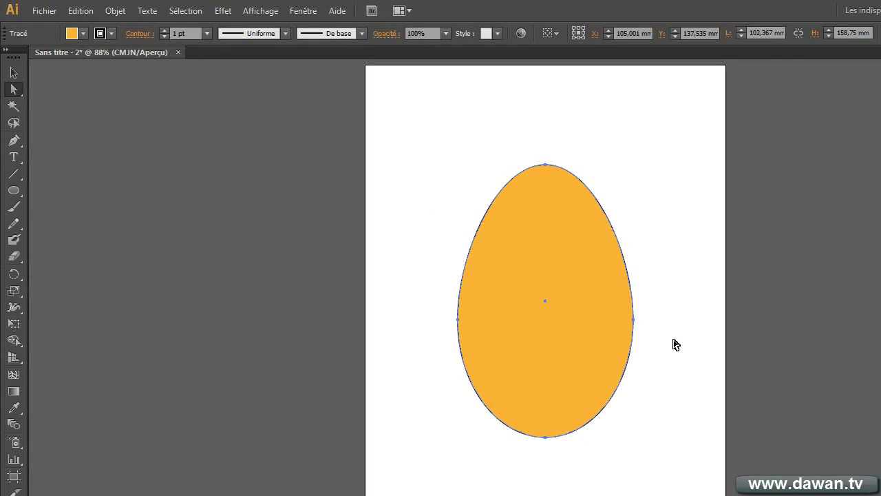
{"action": "left_click", "coordinate": [112, 33]}
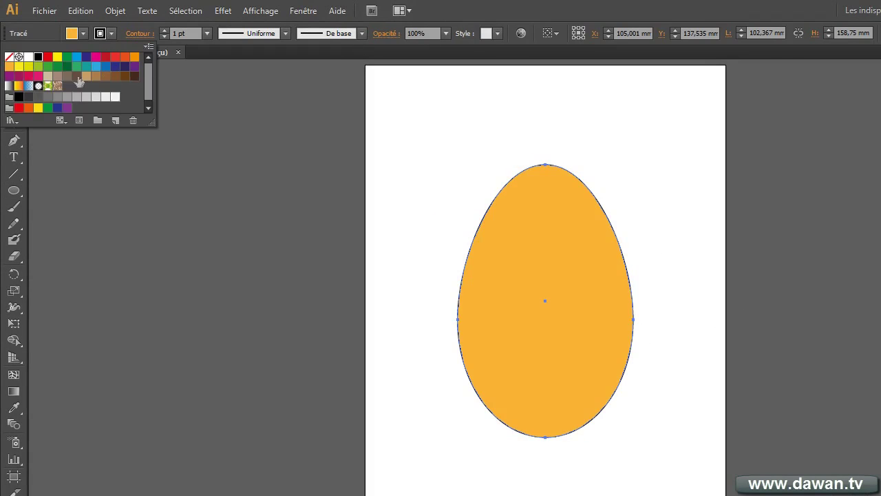
{"action": "left_click", "coordinate": [9, 57]}
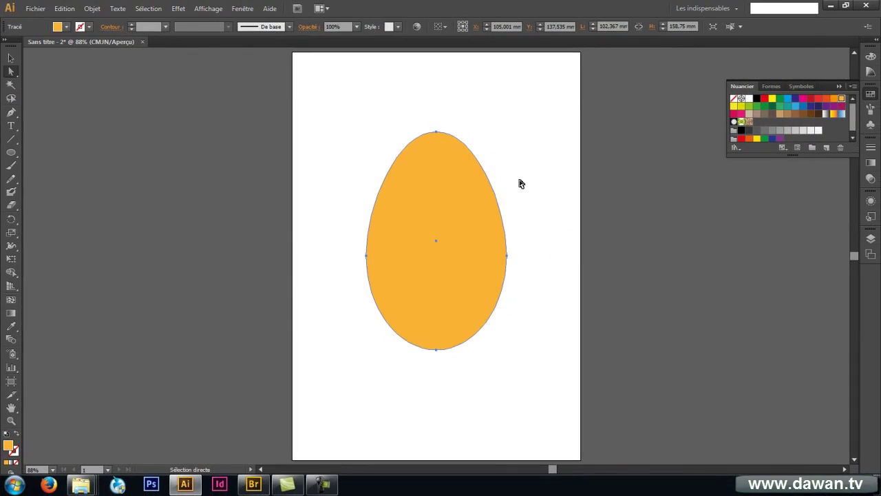
{"action": "left_click", "coordinate": [610, 280]}
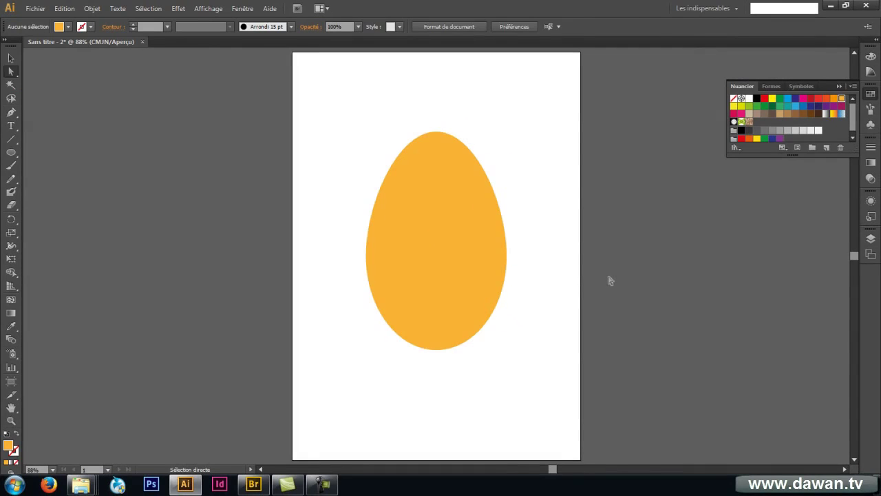
Add a series of vertical mesh lines to the egg with the Mesh tool, starting from points along its top edge.
{"action": "left_click", "coordinate": [484, 278]}
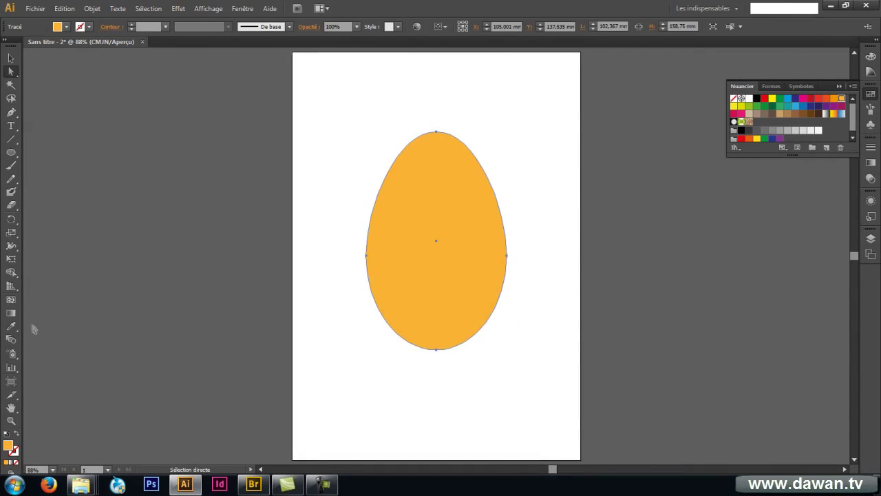
{"action": "left_click", "coordinate": [13, 301]}
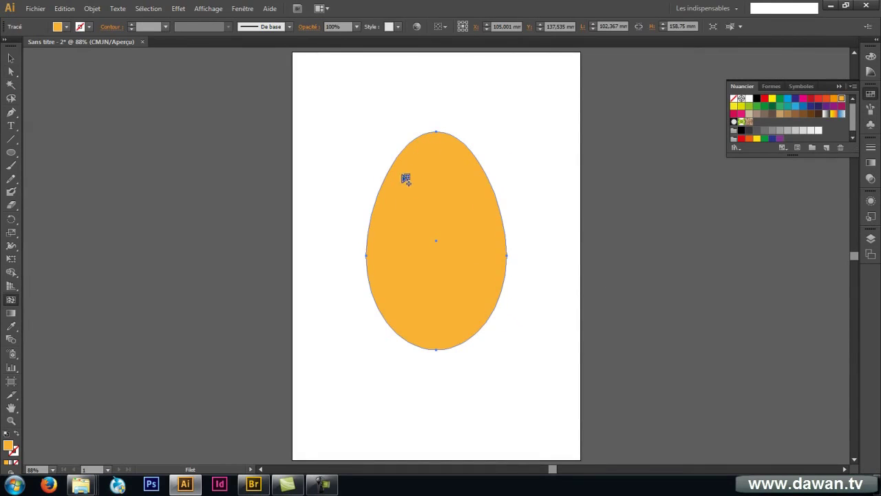
{"action": "left_click", "coordinate": [417, 140]}
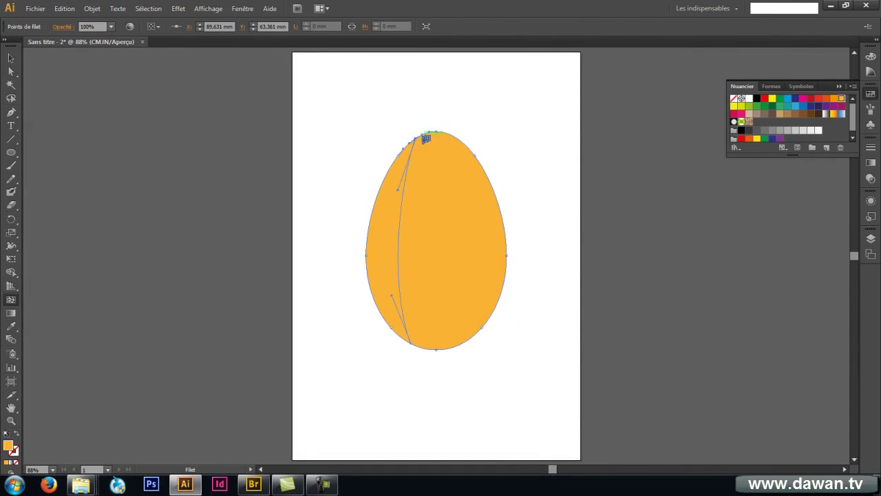
{"action": "left_click", "coordinate": [432, 139]}
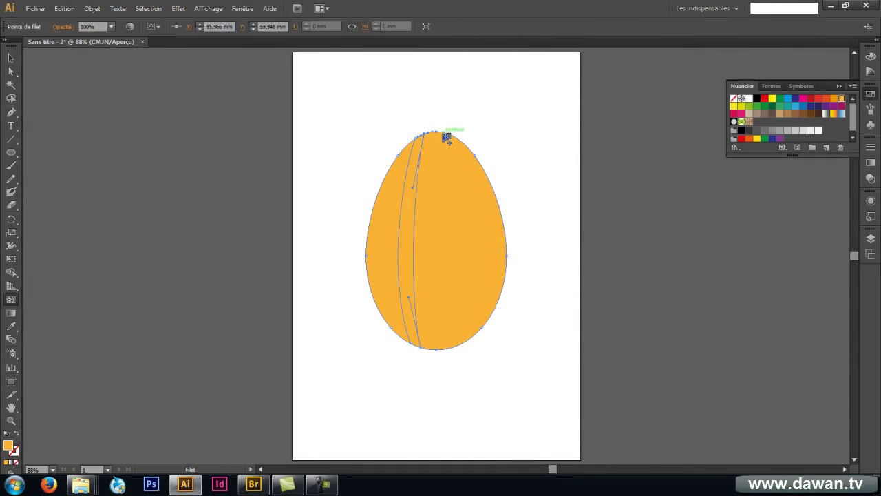
{"action": "left_click", "coordinate": [436, 136]}
{"action": "left_click", "coordinate": [446, 135]}
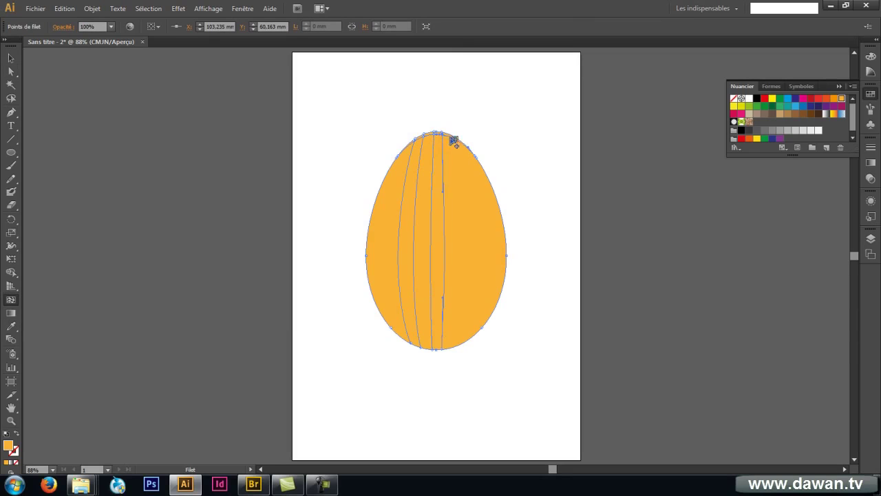
{"action": "left_click", "coordinate": [458, 140]}
{"action": "left_click", "coordinate": [471, 145]}
Add horizontal mesh lines from the egg's top to its bottom, plus vertical ones near both side edges.
{"action": "left_click", "coordinate": [503, 228]}
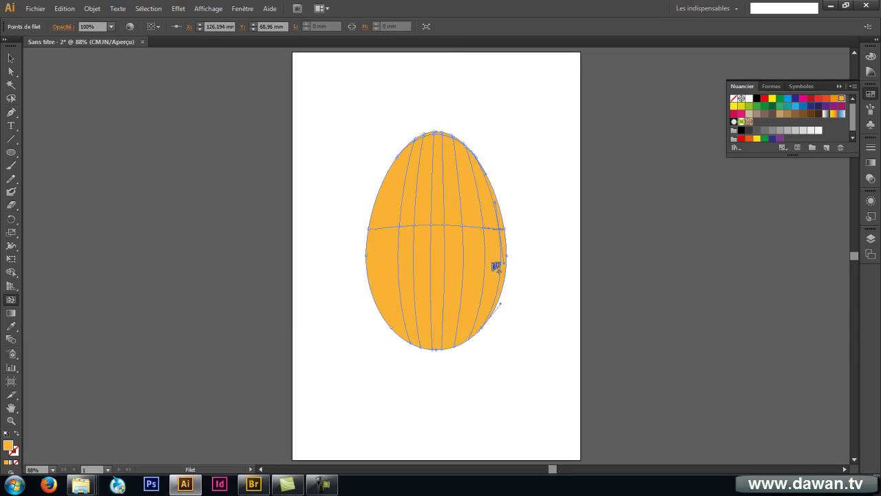
{"action": "left_click", "coordinate": [391, 229]}
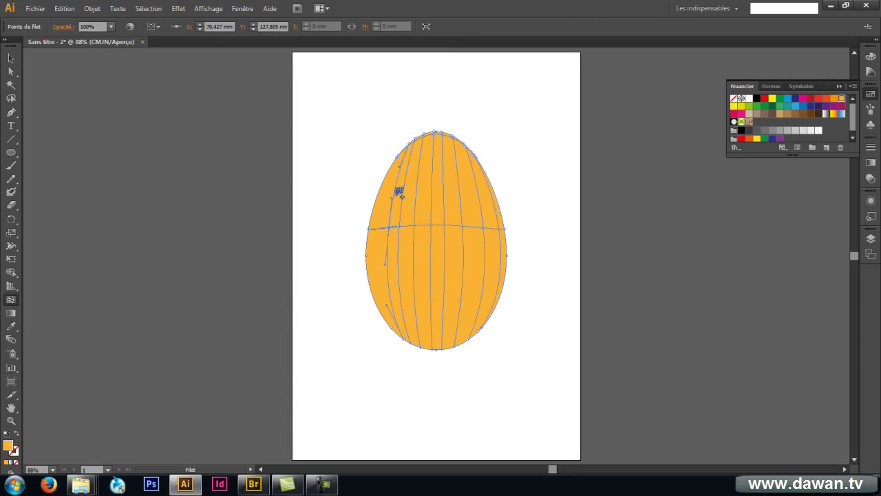
{"action": "left_click", "coordinate": [376, 243]}
{"action": "left_click", "coordinate": [380, 293]}
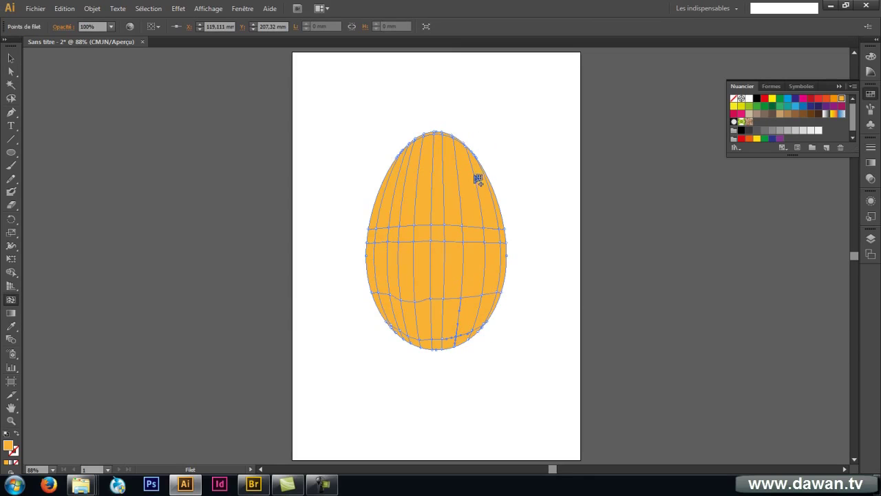
{"action": "left_click", "coordinate": [481, 210]}
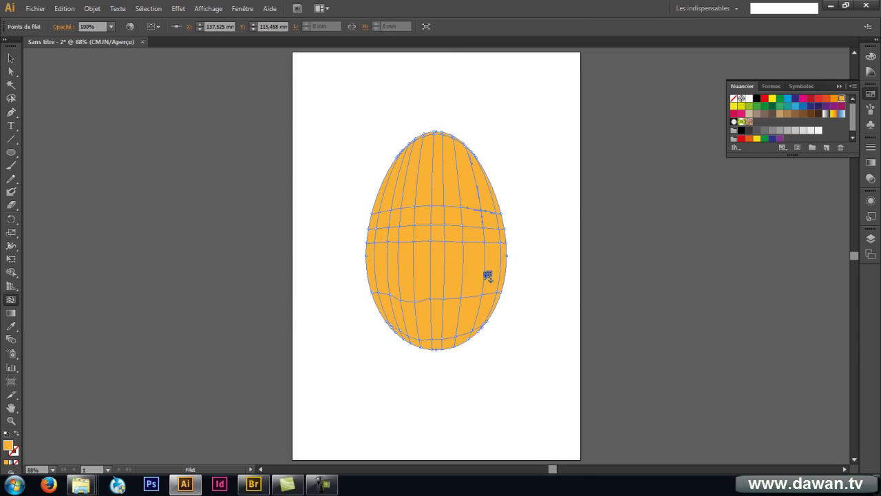
{"action": "left_click", "coordinate": [480, 187]}
{"action": "left_click", "coordinate": [459, 158]}
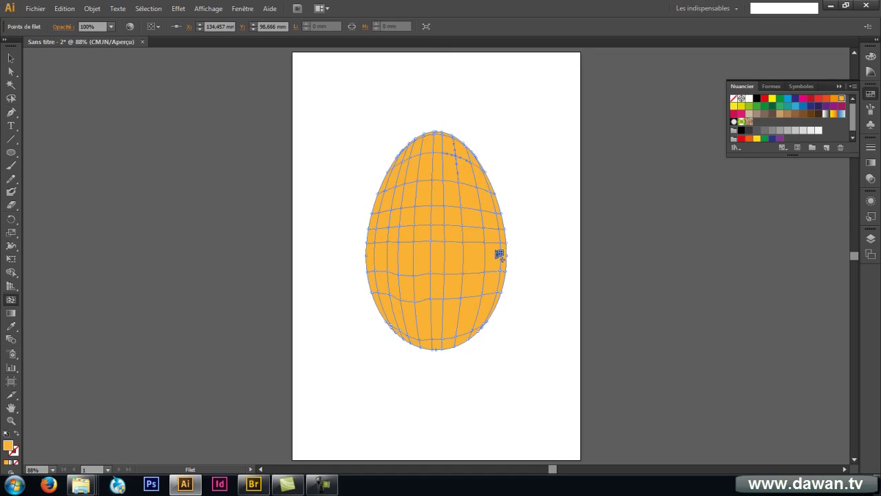
{"action": "left_click", "coordinate": [459, 320]}
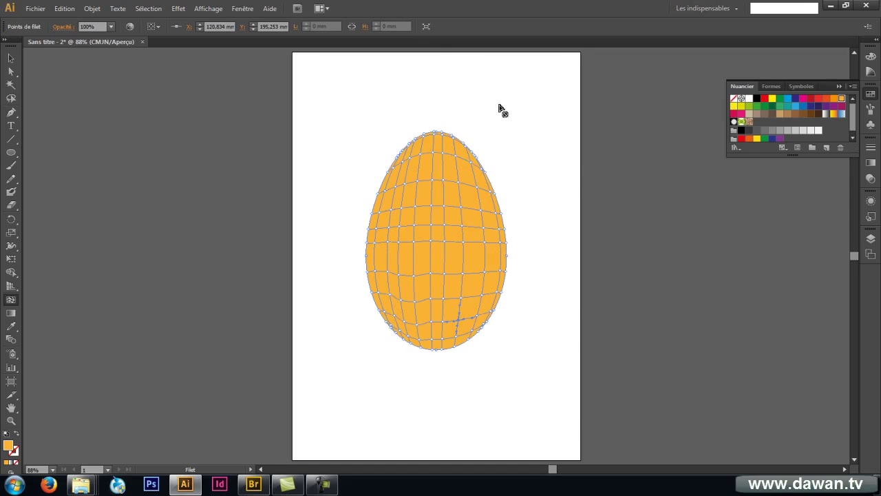
Colour the single mesh point in the egg's upper left area with the Blanc swatch as a highlight.
{"action": "key", "text": "a"}
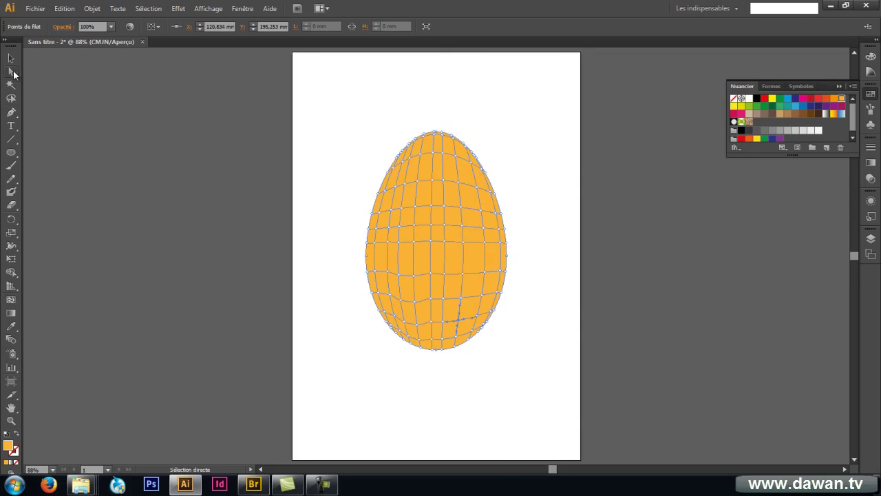
{"action": "left_click", "coordinate": [533, 151]}
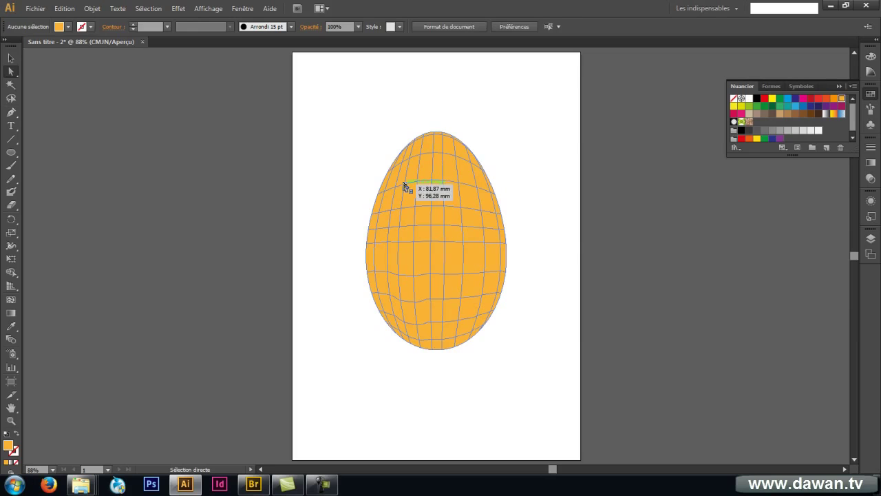
{"action": "left_click", "coordinate": [405, 186]}
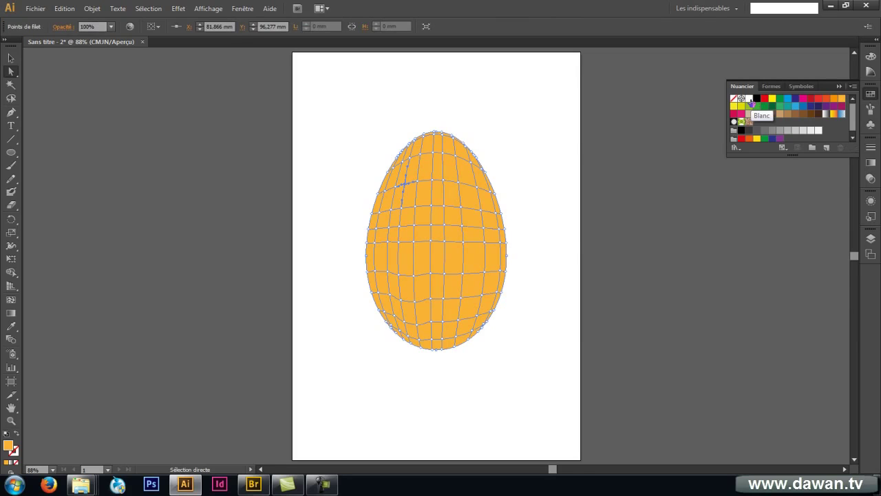
{"action": "left_click", "coordinate": [748, 99]}
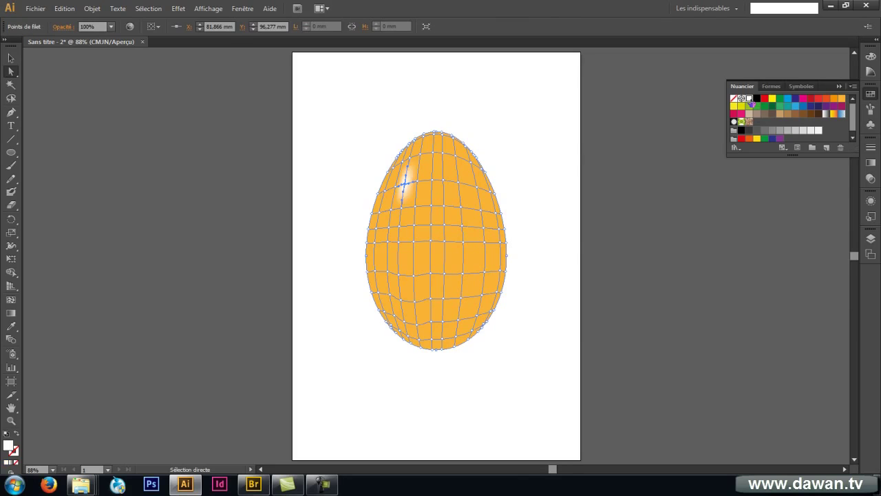
{"action": "left_click", "coordinate": [547, 146]}
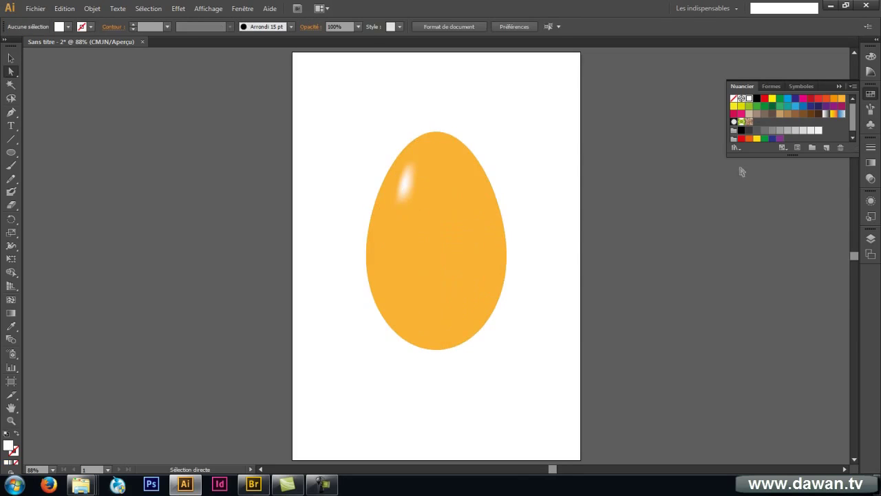
Try moving individual mesh points inside the upper part of the egg, and undo the moves.
{"action": "left_click", "coordinate": [435, 190]}
{"action": "key", "text": "z"}
{"action": "left_click", "coordinate": [425, 187]}
{"action": "left_click", "coordinate": [439, 278]}
{"action": "left_click", "coordinate": [439, 278]}
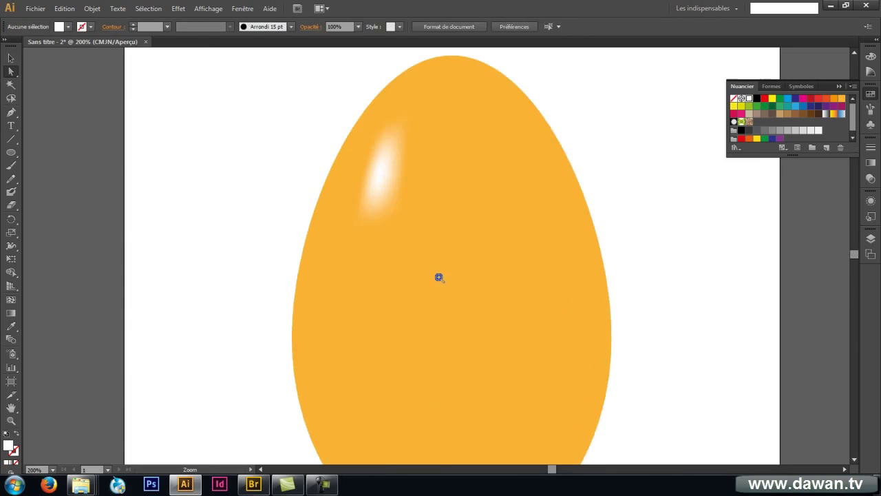
{"action": "left_click", "coordinate": [408, 169]}
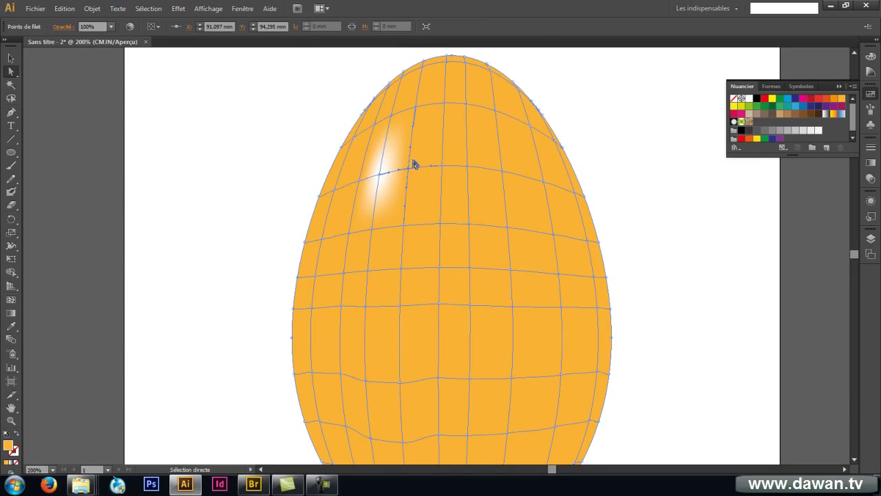
{"action": "left_click_drag", "start_coordinate": [410, 174], "coordinate": [456, 126]}
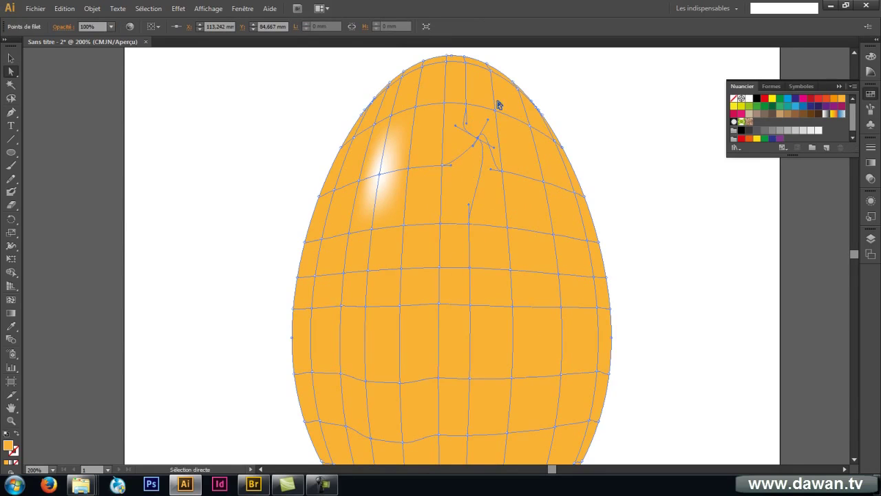
{"action": "key", "text": "ctrl+z"}
{"action": "key", "text": "ctrl+z"}
{"action": "key", "text": "ctrl+z"}
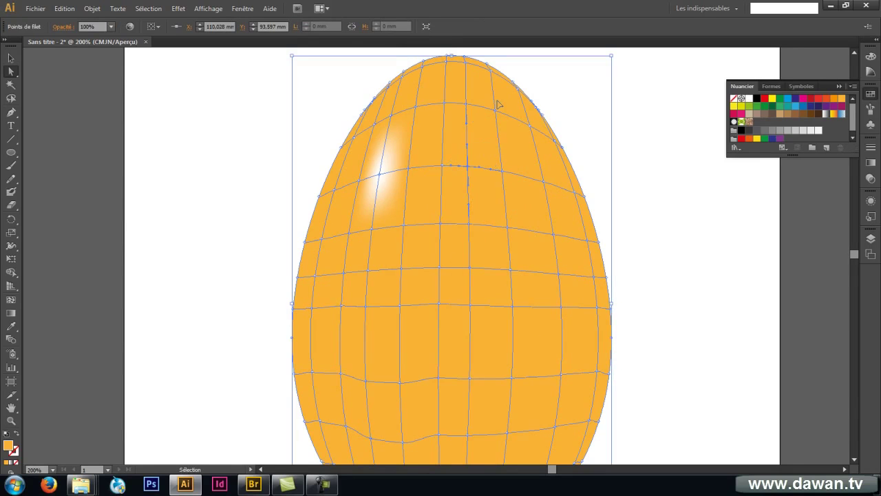
Try pulling a mesh point on the egg's upper right edge outward, and undo the change.
{"action": "left_click_drag", "start_coordinate": [586, 200], "coordinate": [659, 187]}
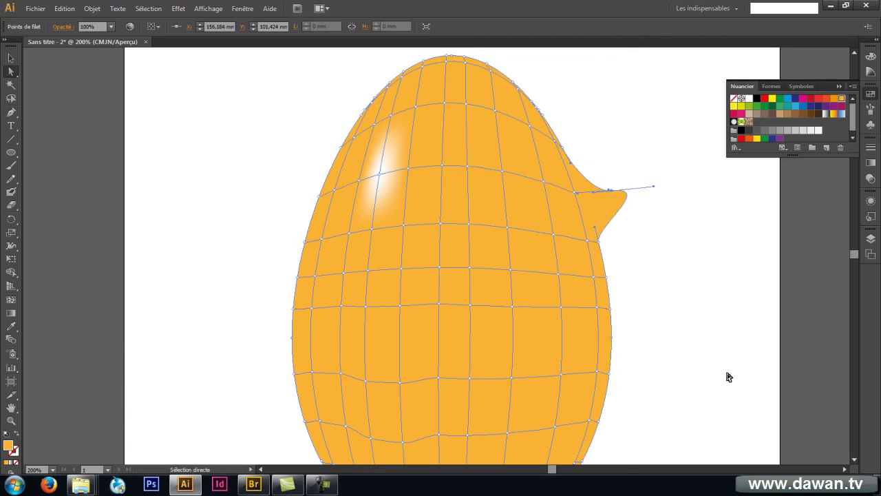
{"action": "key", "text": "ctrl+z"}
{"action": "key", "text": "ctrl+z"}
Lasso the mesh points along the egg's lower right and bottom outer edge and colour them with the red-orange swatch.
{"action": "left_click", "coordinate": [536, 276], "text": "ctrl+alt"}
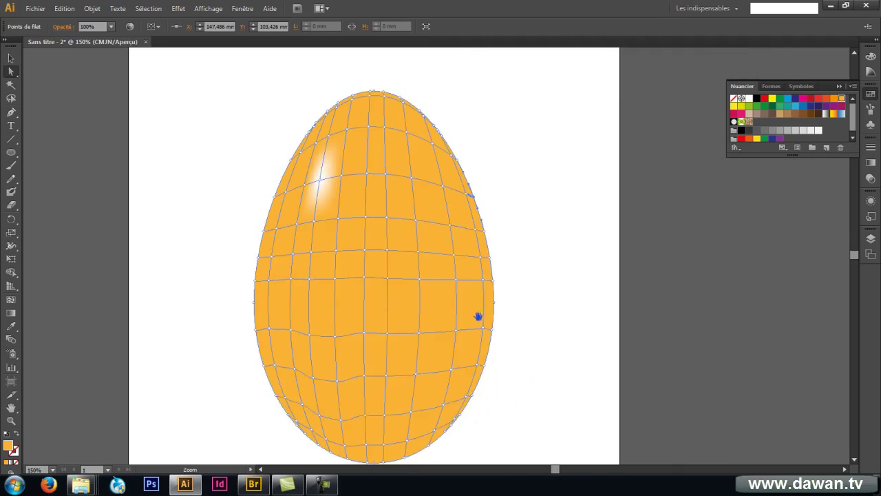
{"action": "left_click_drag", "start_coordinate": [406, 333], "coordinate": [481, 297]}
{"action": "left_click", "coordinate": [481, 296], "text": "ctrl+alt"}
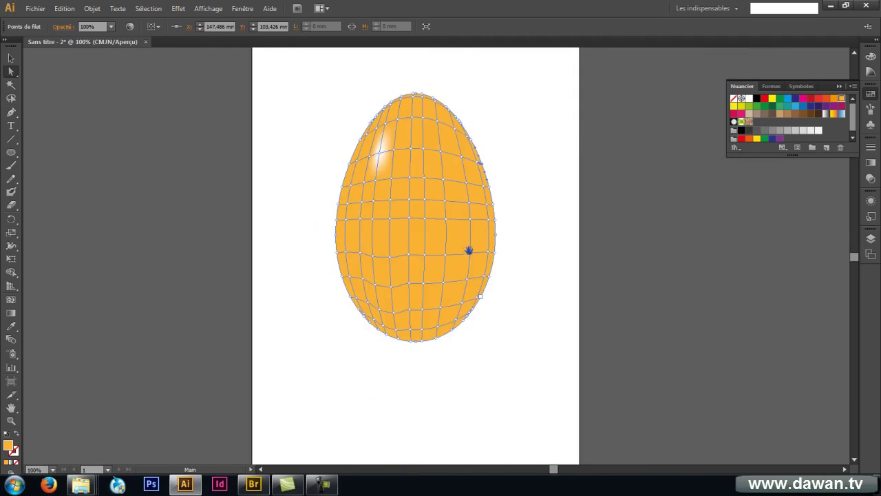
{"action": "left_click_drag", "start_coordinate": [468, 250], "coordinate": [485, 282]}
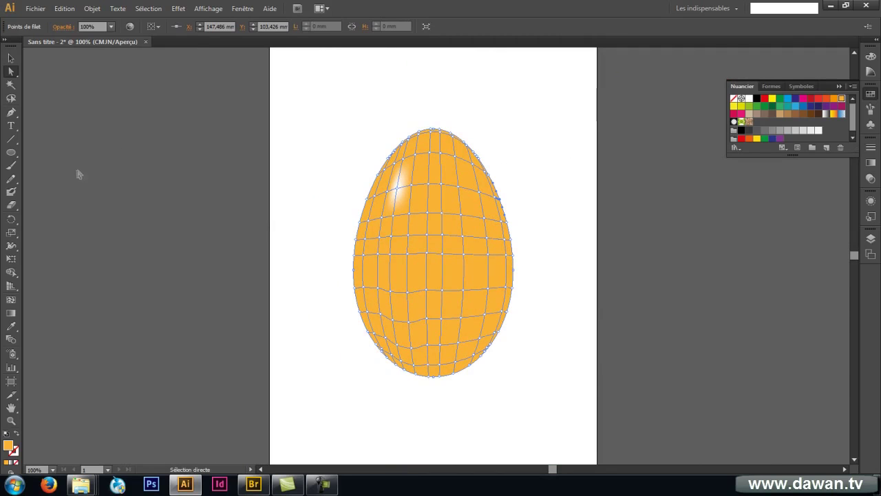
{"action": "left_click", "coordinate": [11, 98]}
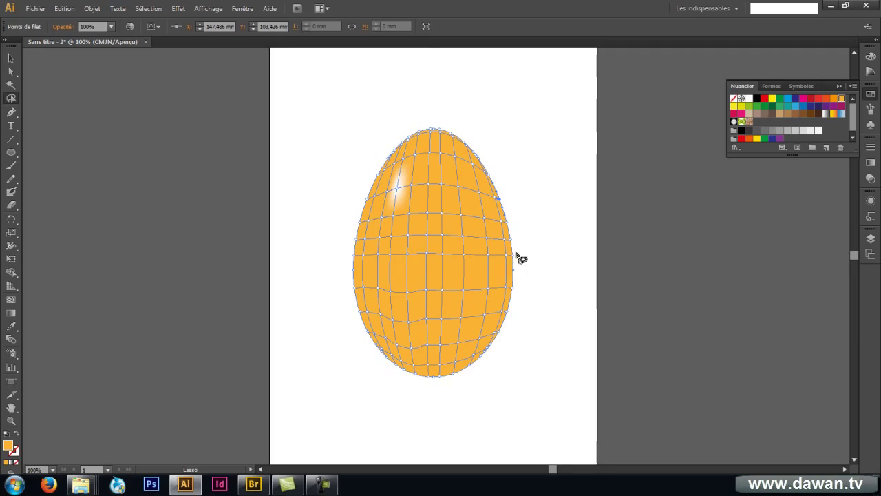
{"action": "left_click", "coordinate": [499, 335], "text": "ctrl"}
{"action": "mouse_move", "coordinate": [421, 282]}
{"action": "left_mouse_down"}
{"action": "mouse_move", "coordinate": [428, 248]}
{"action": "mouse_move", "coordinate": [442, 239]}
{"action": "left_mouse_up"}
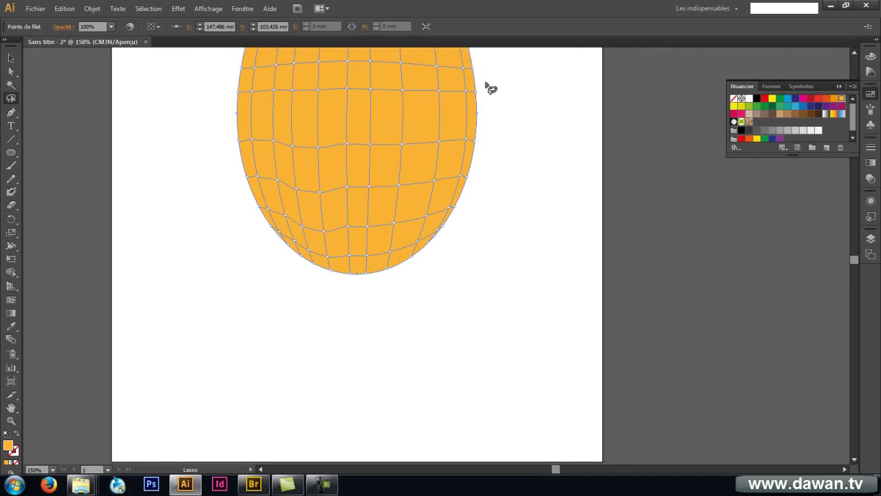
{"action": "mouse_move", "coordinate": [483, 81]}
{"action": "left_mouse_down"}
{"action": "mouse_move", "coordinate": [465, 181]}
{"action": "mouse_move", "coordinate": [448, 220]}
{"action": "mouse_move", "coordinate": [413, 253]}
{"action": "mouse_move", "coordinate": [386, 262]}
{"action": "mouse_move", "coordinate": [331, 264]}
{"action": "mouse_move", "coordinate": [295, 251]}
{"action": "mouse_move", "coordinate": [295, 271]}
{"action": "mouse_move", "coordinate": [323, 283]}
{"action": "mouse_move", "coordinate": [440, 269]}
{"action": "mouse_move", "coordinate": [503, 130]}
{"action": "mouse_move", "coordinate": [491, 73]}
{"action": "mouse_move", "coordinate": [508, 209]}
{"action": "left_mouse_up"}
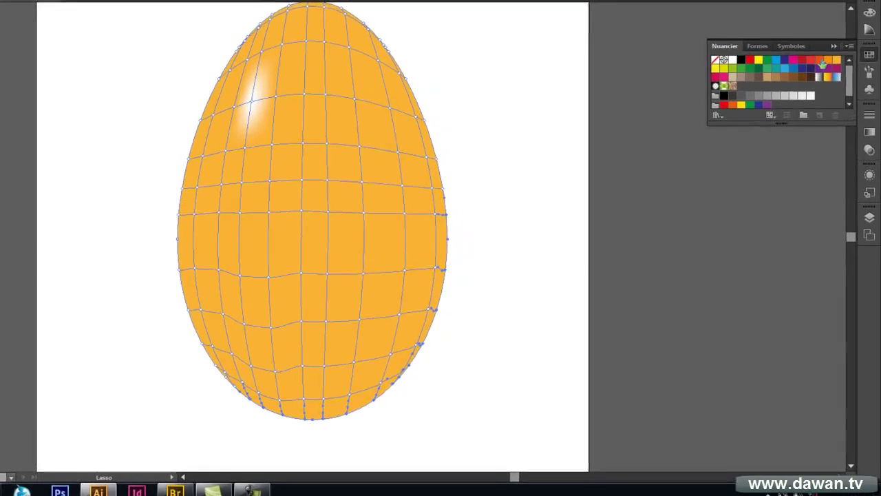
{"action": "left_click", "coordinate": [826, 99]}
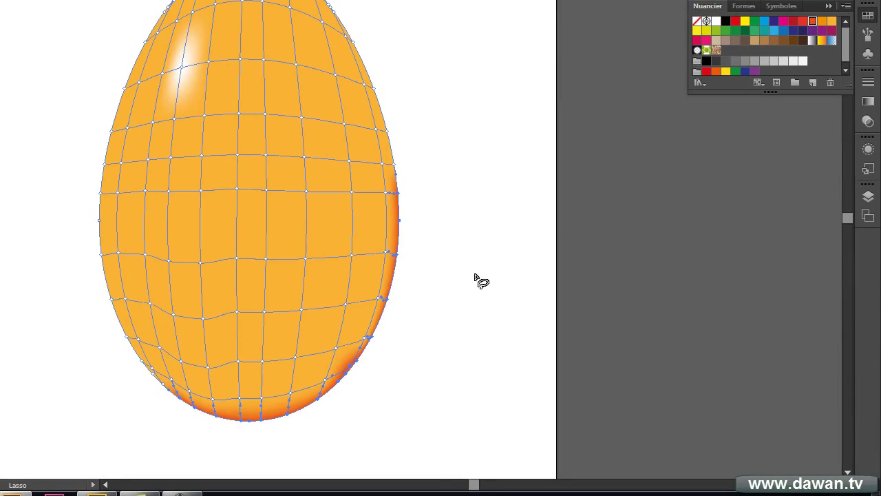
Colour the row of mesh points just inside the egg's lower right and bottom edge with the same red-orange swatch.
{"action": "mouse_move", "coordinate": [365, 323]}
{"action": "left_mouse_down"}
{"action": "mouse_move", "coordinate": [327, 368]}
{"action": "mouse_move", "coordinate": [336, 392]}
{"action": "mouse_move", "coordinate": [372, 350]}
{"action": "mouse_move", "coordinate": [366, 320]}
{"action": "left_mouse_up"}
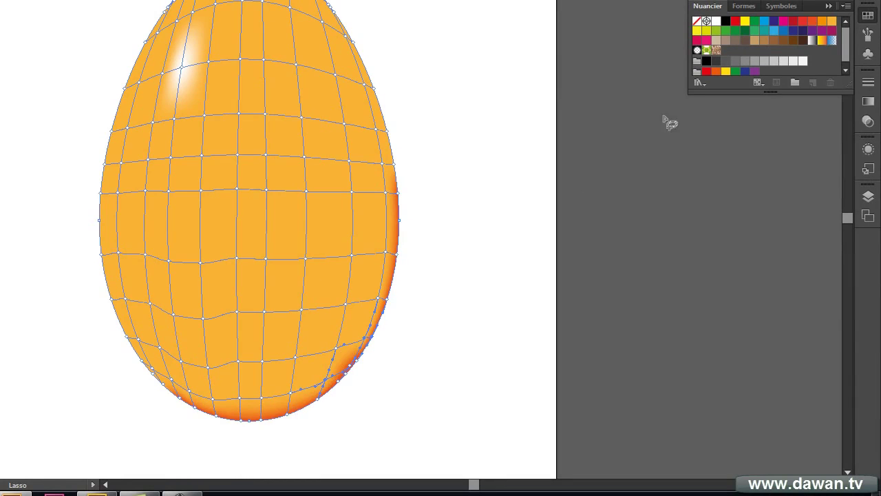
{"action": "left_click", "coordinate": [814, 23]}
{"action": "key", "text": "a"}
{"action": "left_click", "coordinate": [486, 108]}
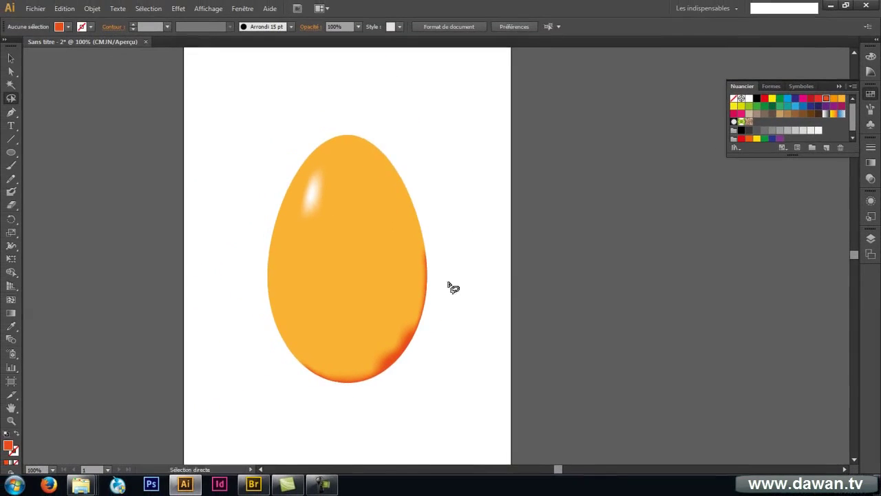
{"action": "left_click", "coordinate": [388, 251]}
{"action": "key", "text": "q"}
{"action": "mouse_move", "coordinate": [430, 279]}
{"action": "left_mouse_down"}
{"action": "mouse_move", "coordinate": [406, 343]}
{"action": "mouse_move", "coordinate": [378, 365]}
{"action": "mouse_move", "coordinate": [291, 364]}
{"action": "mouse_move", "coordinate": [332, 398]}
{"action": "mouse_move", "coordinate": [386, 394]}
{"action": "mouse_move", "coordinate": [432, 338]}
{"action": "mouse_move", "coordinate": [430, 254]}
{"action": "mouse_move", "coordinate": [426, 285]}
{"action": "left_mouse_up"}
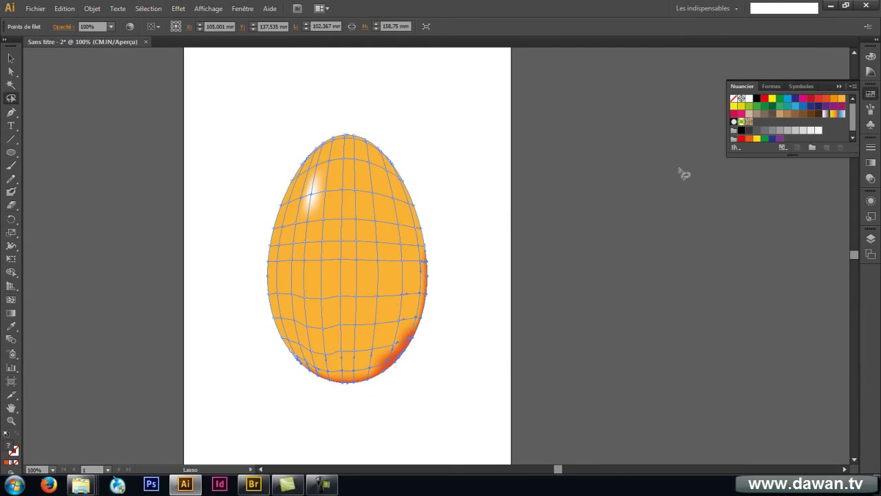
{"action": "left_click", "coordinate": [826, 98]}
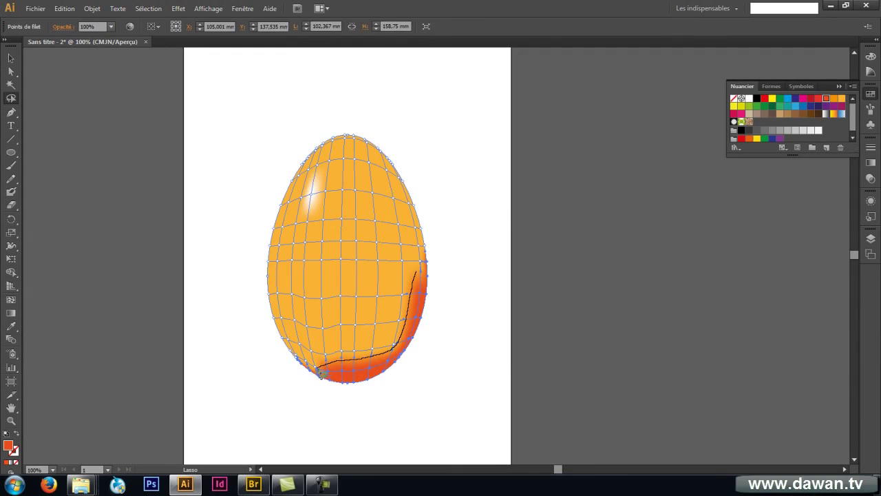
Colour the next inner row of mesh points and those up the egg's right edge with the darker orange swatch.
{"action": "mouse_move", "coordinate": [314, 373]}
{"action": "left_mouse_down"}
{"action": "mouse_move", "coordinate": [296, 355]}
{"action": "mouse_move", "coordinate": [362, 346]}
{"action": "mouse_move", "coordinate": [397, 313]}
{"action": "mouse_move", "coordinate": [421, 270]}
{"action": "left_mouse_up"}
{"action": "left_click", "coordinate": [830, 100]}
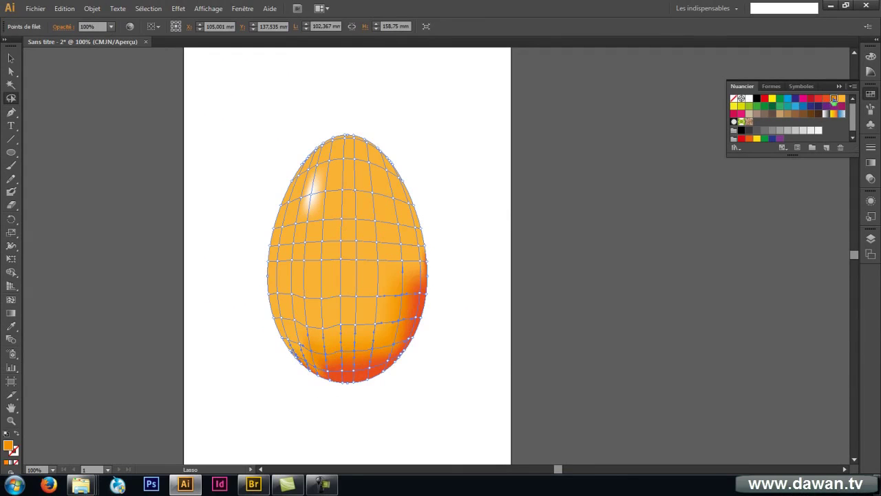
{"action": "mouse_move", "coordinate": [409, 261]}
{"action": "left_mouse_down"}
{"action": "mouse_move", "coordinate": [401, 270]}
{"action": "mouse_move", "coordinate": [417, 276]}
{"action": "mouse_move", "coordinate": [425, 261]}
{"action": "mouse_move", "coordinate": [412, 250]}
{"action": "left_mouse_up"}
{"action": "left_click", "coordinate": [833, 99]}
{"action": "mouse_move", "coordinate": [422, 255]}
{"action": "left_mouse_down"}
{"action": "mouse_move", "coordinate": [406, 198]}
{"action": "mouse_move", "coordinate": [423, 204]}
{"action": "mouse_move", "coordinate": [430, 256]}
{"action": "left_mouse_up"}
{"action": "left_click", "coordinate": [835, 99]}
{"action": "left_click", "coordinate": [474, 157], "text": "ctrl"}
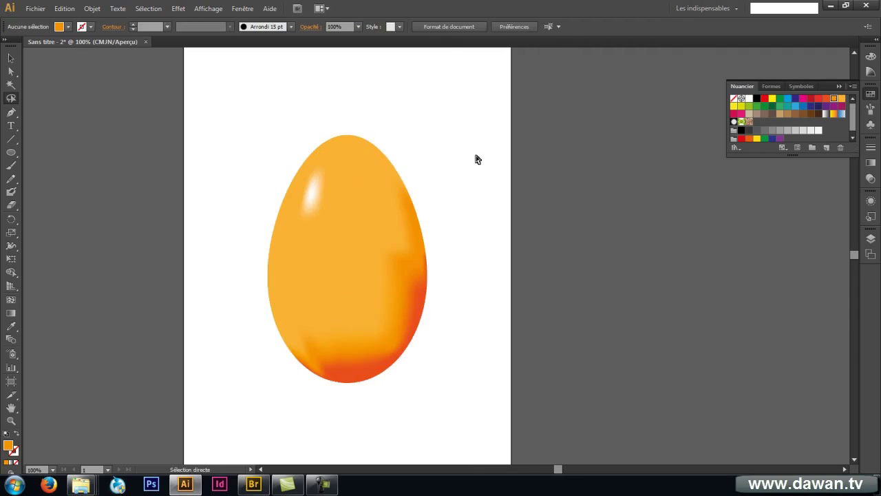
Lasso the mesh points along the egg's very bottom edge and colour them with the red swatch.
{"action": "left_click", "coordinate": [374, 377], "text": "ctrl"}
{"action": "mouse_move", "coordinate": [390, 369]}
{"action": "left_mouse_down"}
{"action": "mouse_move", "coordinate": [343, 382]}
{"action": "mouse_move", "coordinate": [345, 391]}
{"action": "mouse_move", "coordinate": [373, 388]}
{"action": "mouse_move", "coordinate": [407, 350]}
{"action": "mouse_move", "coordinate": [391, 370]}
{"action": "left_mouse_up"}
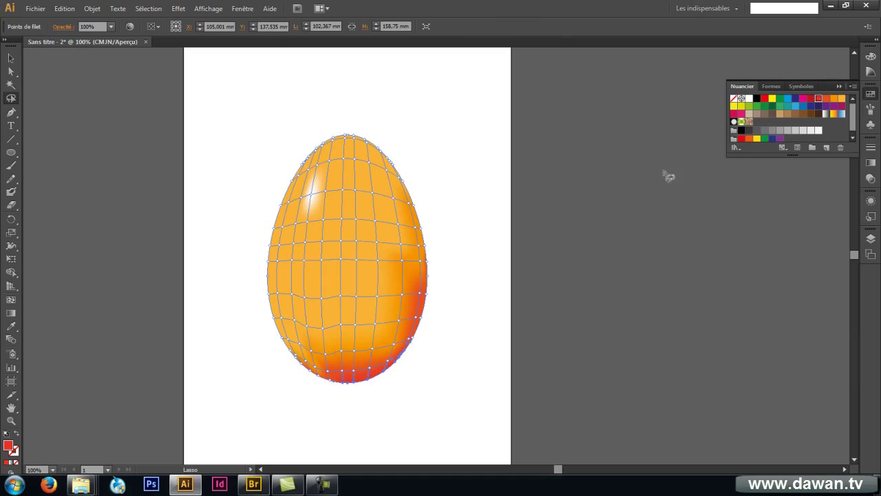
{"action": "left_click", "coordinate": [424, 355], "text": "ctrl"}
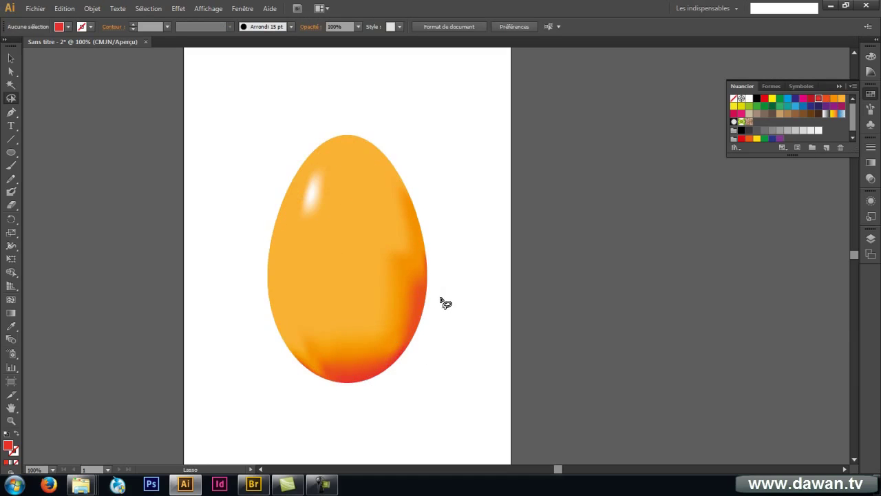
Recolour mesh points on the egg's lower right edge, using the red and red-orange swatches to refine the shading.
{"action": "left_click", "coordinate": [424, 316], "text": "ctrl"}
{"action": "key", "text": "q"}
{"action": "mouse_move", "coordinate": [429, 306]}
{"action": "left_mouse_down"}
{"action": "mouse_move", "coordinate": [410, 348]}
{"action": "mouse_move", "coordinate": [434, 338]}
{"action": "mouse_move", "coordinate": [441, 311]}
{"action": "left_mouse_up"}
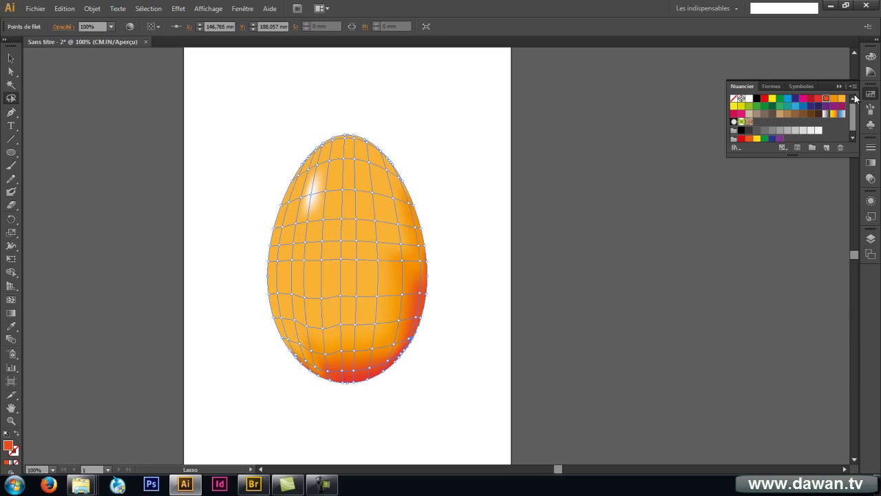
{"action": "left_click", "coordinate": [819, 99]}
{"action": "left_click_drag", "start_coordinate": [409, 352], "coordinate": [423, 315]}
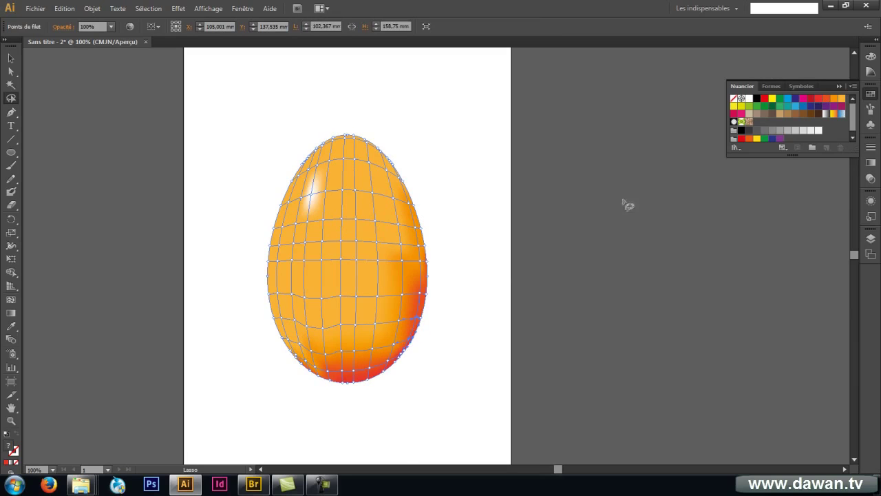
{"action": "left_click", "coordinate": [825, 100]}
{"action": "left_click", "coordinate": [484, 214], "text": "ctrl"}
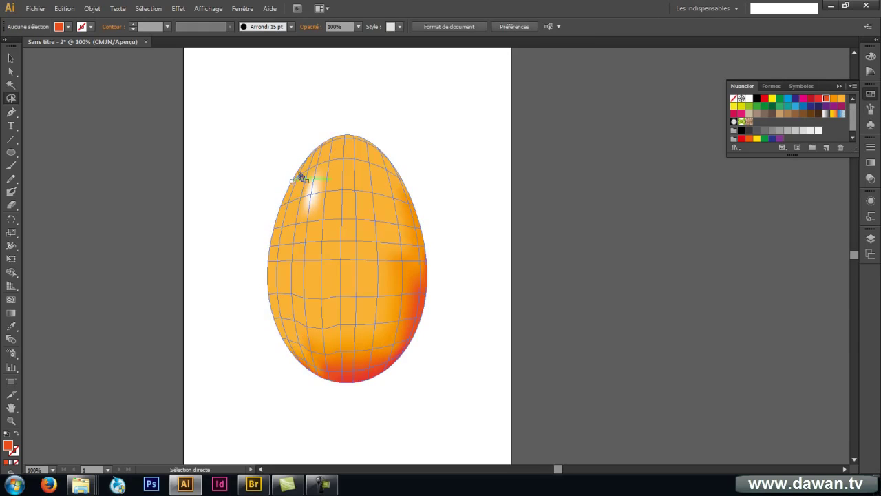
Lasso the mesh points along the egg's upper left outer edge and colour them light yellow from the colour spectrum.
{"action": "key", "text": "ctrl+plus"}
{"action": "left_click_drag", "start_coordinate": [466, 296], "coordinate": [417, 180]}
{"action": "left_click", "coordinate": [378, 130], "text": "ctrl"}
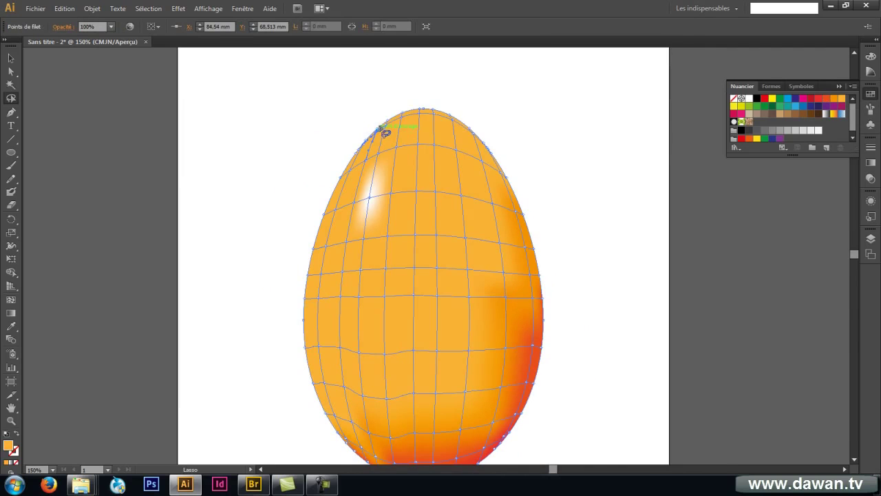
{"action": "mouse_move", "coordinate": [390, 117]}
{"action": "left_mouse_down"}
{"action": "mouse_move", "coordinate": [344, 177]}
{"action": "mouse_move", "coordinate": [299, 292]}
{"action": "mouse_move", "coordinate": [347, 73]}
{"action": "mouse_move", "coordinate": [422, 92]}
{"action": "mouse_move", "coordinate": [428, 111]}
{"action": "mouse_move", "coordinate": [402, 118]}
{"action": "left_mouse_up"}
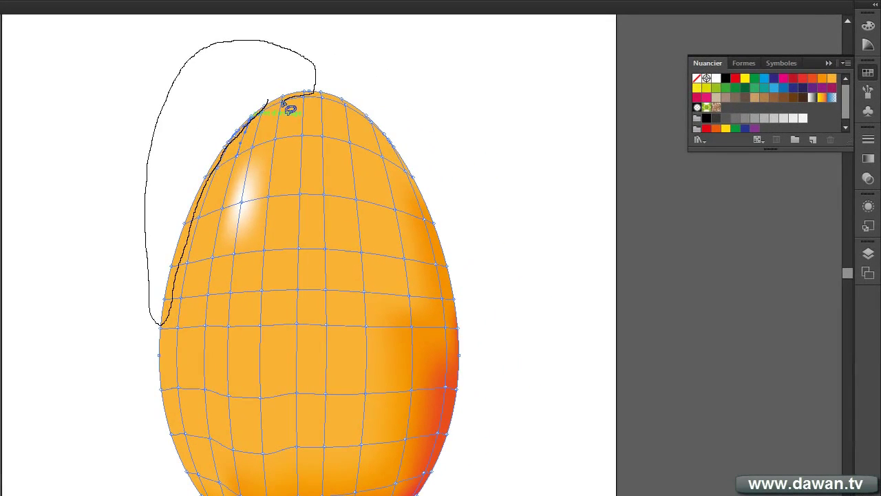
{"action": "left_click_drag", "start_coordinate": [289, 109], "coordinate": [283, 110]}
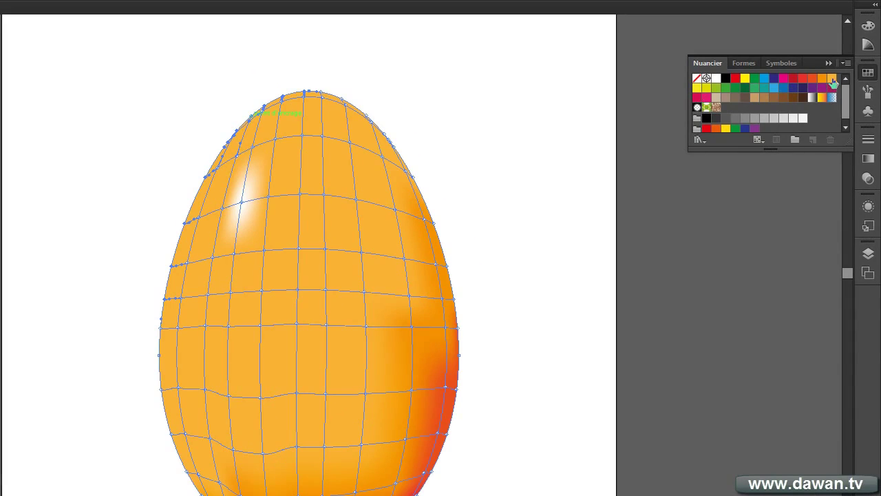
{"action": "left_click", "coordinate": [868, 26]}
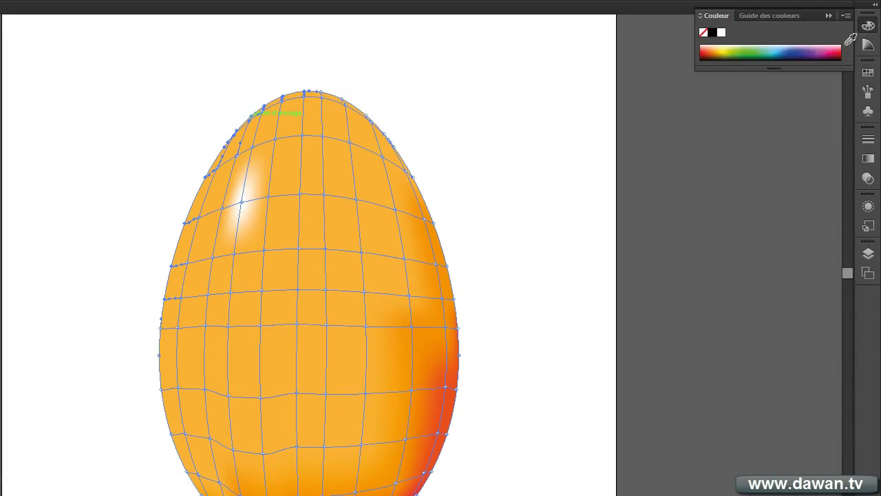
{"action": "left_click", "coordinate": [723, 49]}
{"action": "left_click", "coordinate": [483, 46]}
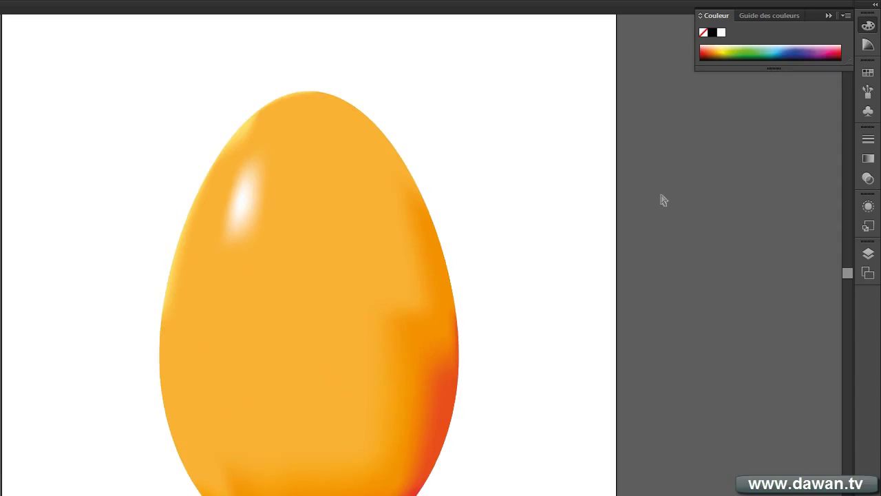
Select several scattered mesh points inside the egg and colour them with the darker orange swatch to create spots.
{"action": "left_click", "coordinate": [382, 189], "text": "ctrl+alt"}
{"action": "left_click", "coordinate": [382, 188], "text": "ctrl+alt"}
{"action": "left_click_drag", "start_coordinate": [353, 331], "coordinate": [360, 197]}
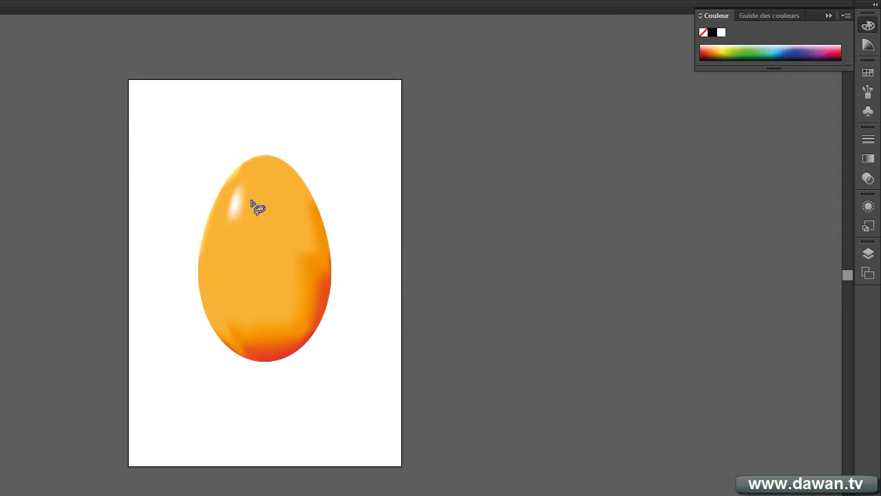
{"action": "left_click", "coordinate": [260, 253]}
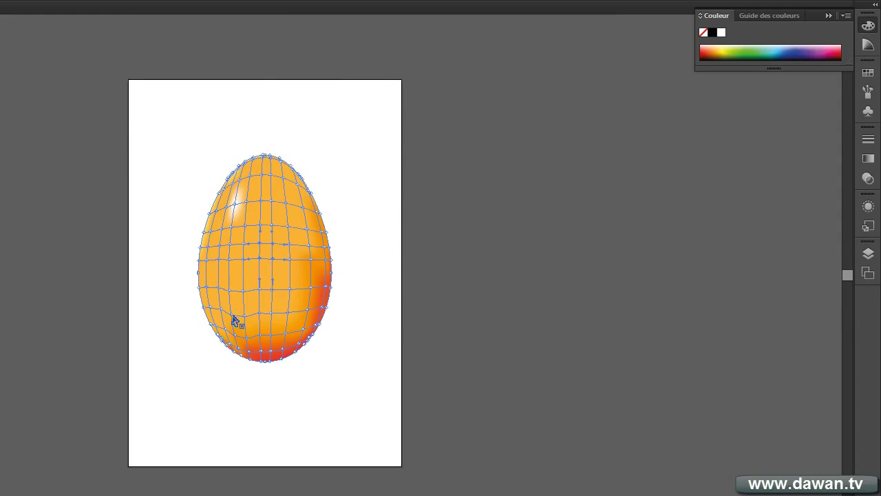
{"action": "left_click", "coordinate": [308, 229]}
{"action": "left_click", "coordinate": [274, 245]}
{"action": "left_click", "coordinate": [290, 176]}
{"action": "left_click", "coordinate": [867, 72]}
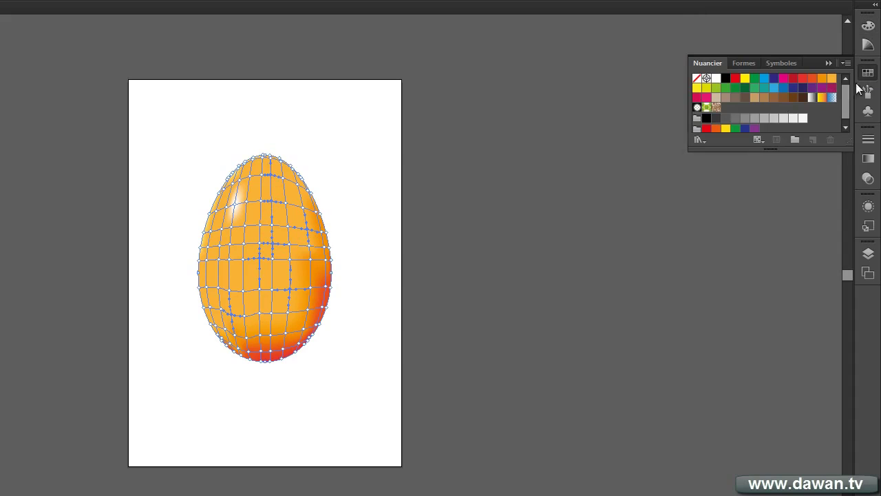
{"action": "left_click", "coordinate": [822, 79]}
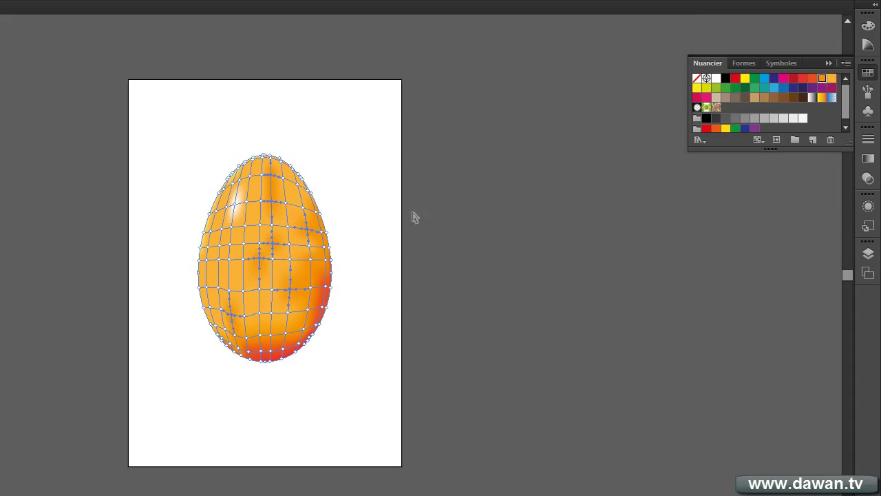
Add more darker orange spots at mesh points near the egg's left edge and in its lower centre.
{"action": "left_click", "coordinate": [217, 258]}
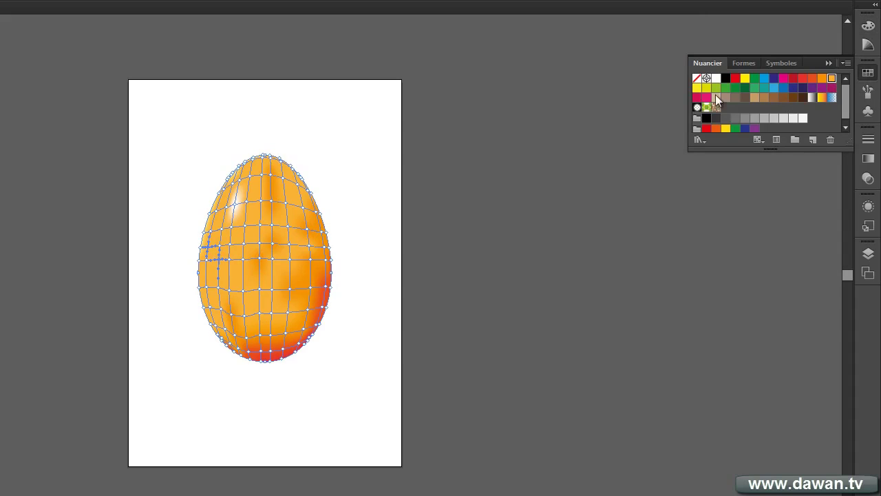
{"action": "left_click", "coordinate": [523, 367]}
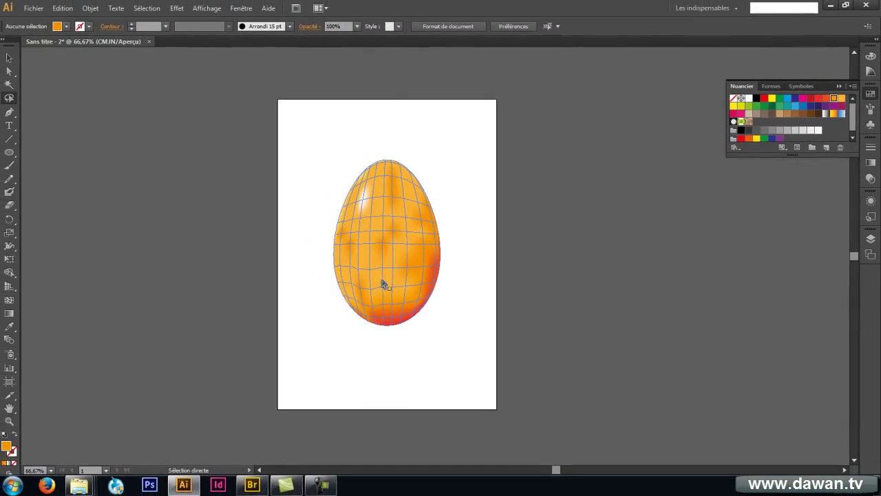
{"action": "left_click", "coordinate": [384, 285]}
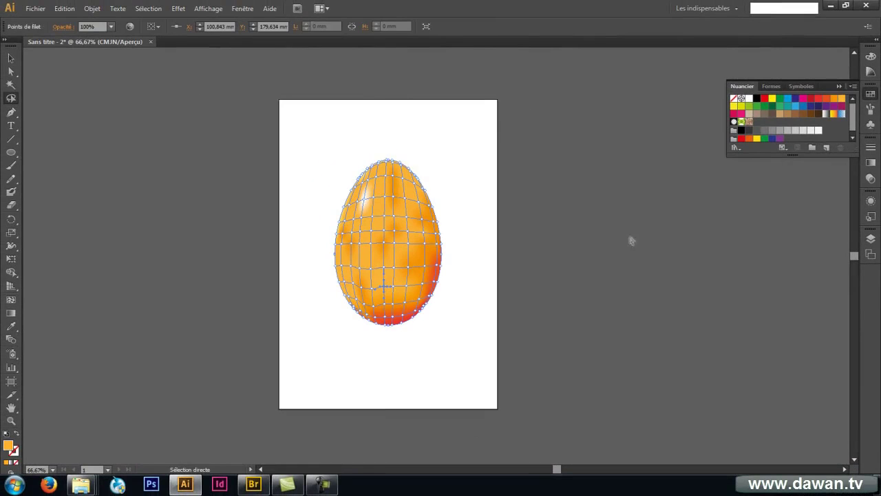
{"action": "left_click", "coordinate": [512, 151]}
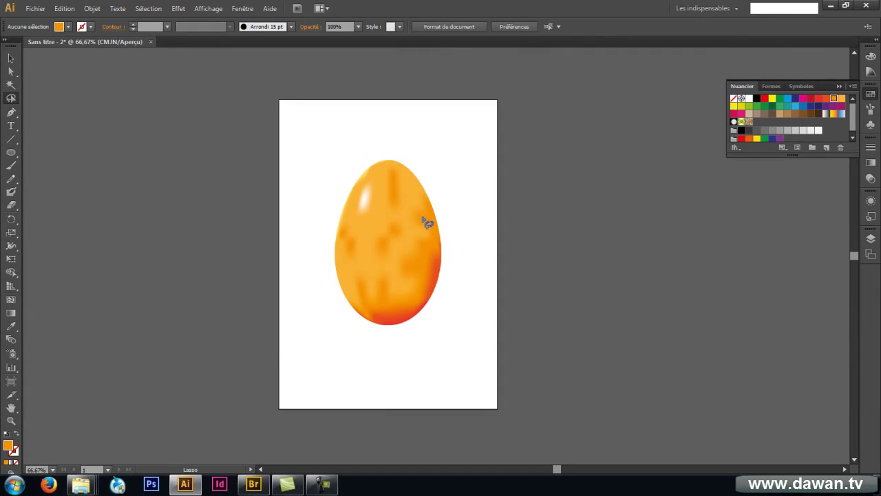
Select the mesh points across the egg's middle band and scale them inward horizontally to form a narrow waist.
{"action": "left_click", "coordinate": [393, 236]}
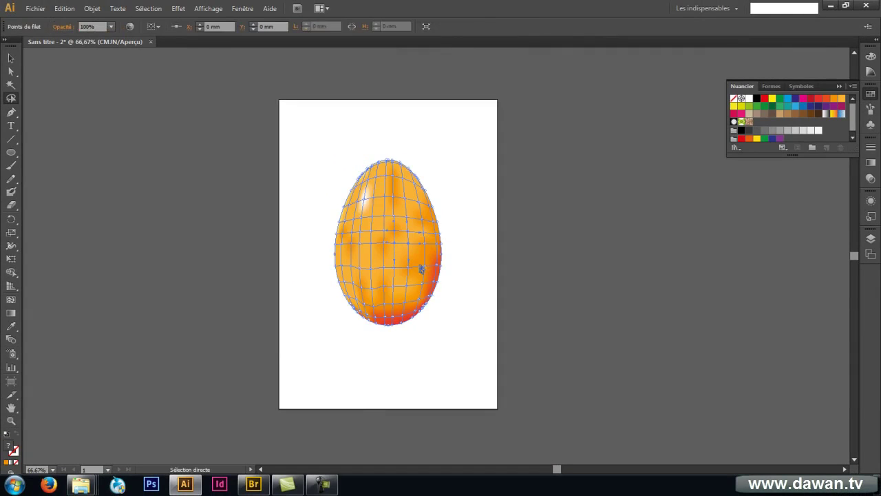
{"action": "mouse_move", "coordinate": [333, 238]}
{"action": "left_mouse_down"}
{"action": "mouse_move", "coordinate": [431, 236]}
{"action": "mouse_move", "coordinate": [447, 240]}
{"action": "mouse_move", "coordinate": [449, 258]}
{"action": "mouse_move", "coordinate": [433, 275]}
{"action": "mouse_move", "coordinate": [324, 275]}
{"action": "mouse_move", "coordinate": [333, 240]}
{"action": "left_mouse_up"}
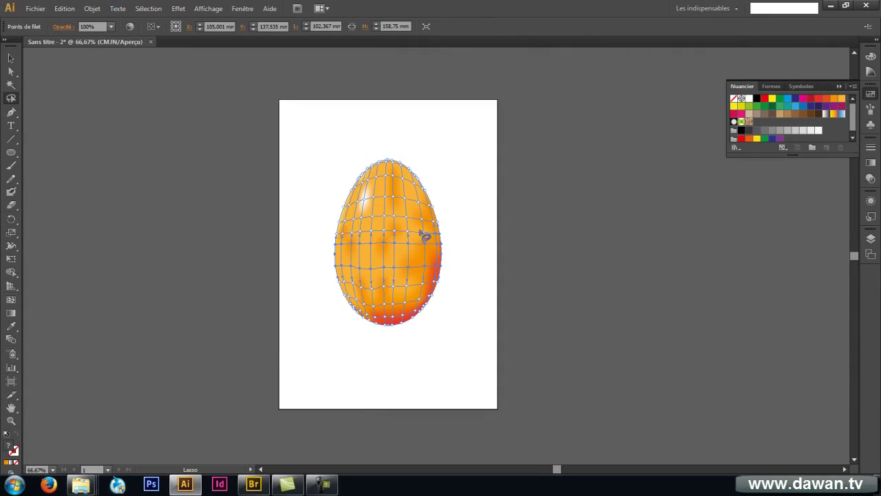
{"action": "left_click", "coordinate": [11, 232]}
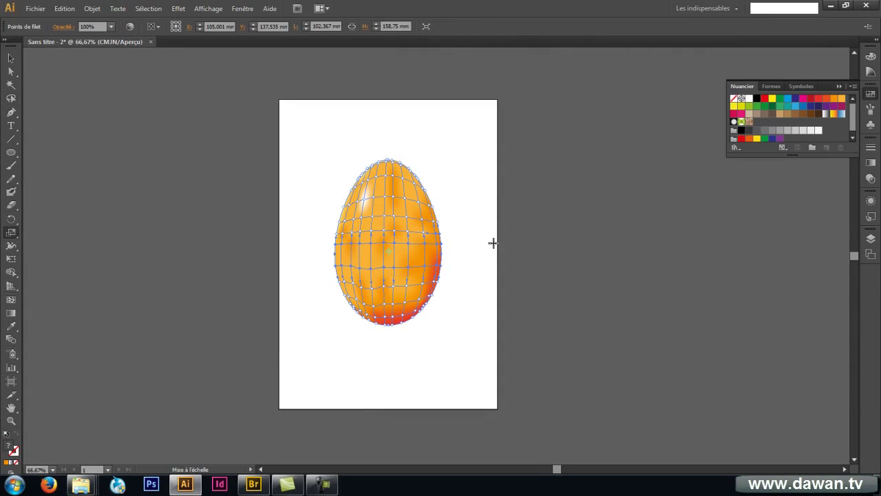
{"action": "left_click_drag", "start_coordinate": [526, 238], "coordinate": [468, 256]}
{"action": "left_click", "coordinate": [480, 460], "text": "ctrl"}
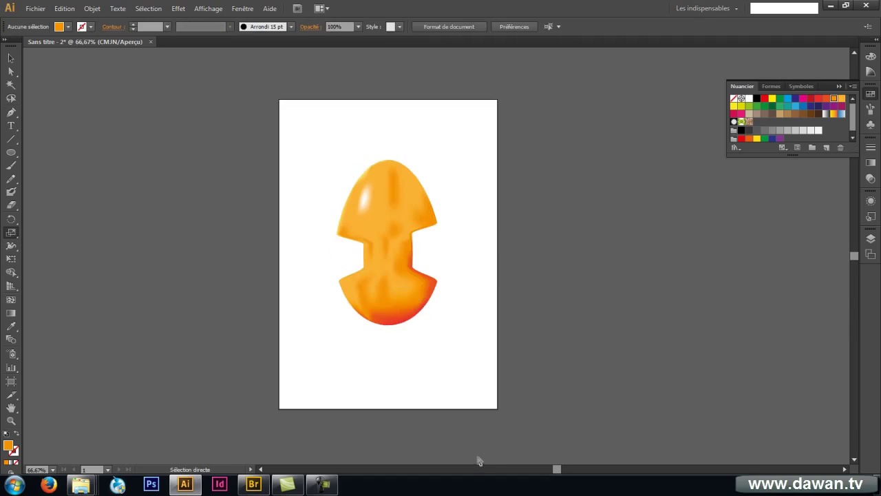
Lasso the row of mesh points along the lower edge of the egg's upper cap and colour them red-orange.
{"action": "left_click", "coordinate": [11, 98]}
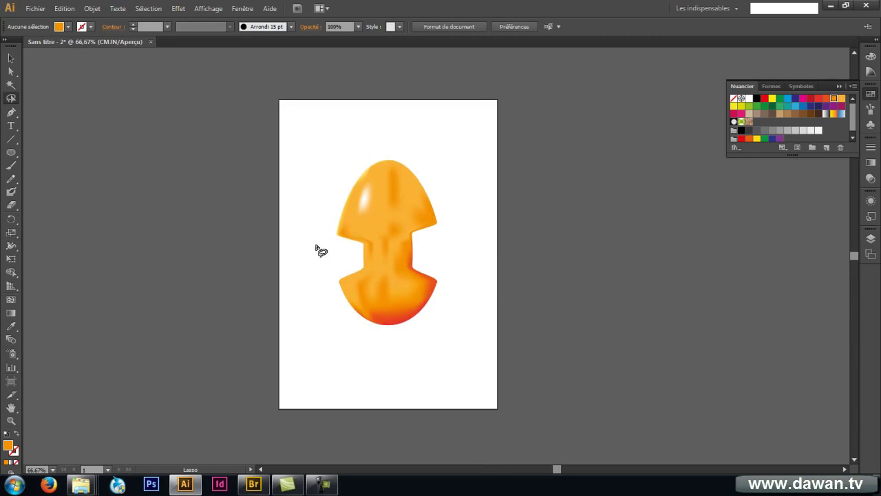
{"action": "left_click", "coordinate": [365, 239], "text": "ctrl"}
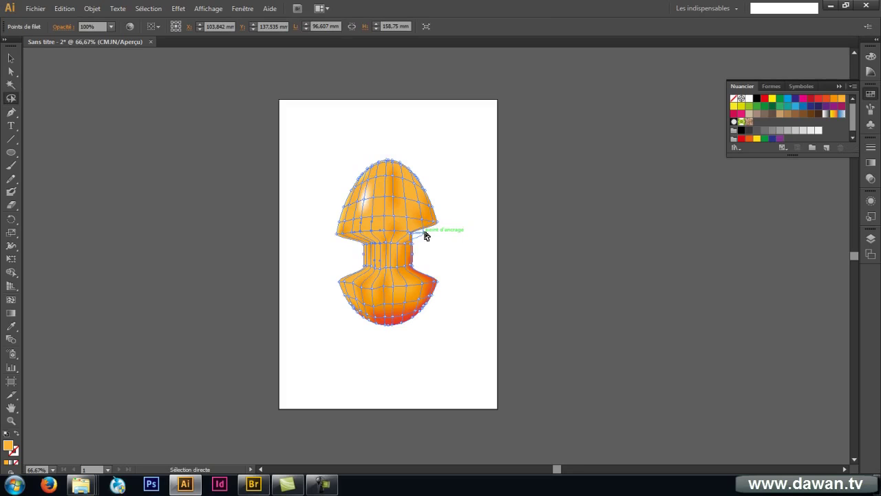
{"action": "left_click_drag", "start_coordinate": [423, 234], "coordinate": [413, 235]}
{"action": "key", "text": "q"}
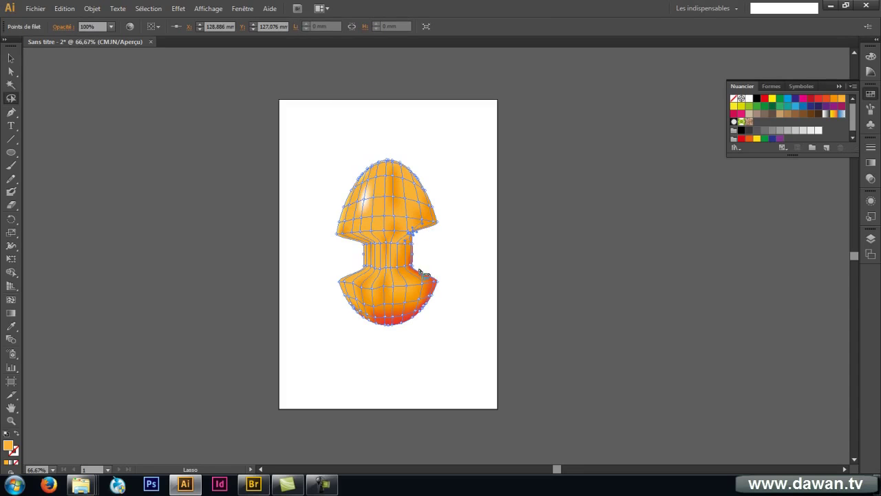
{"action": "key", "text": "a"}
{"action": "mouse_move", "coordinate": [435, 231]}
{"action": "left_mouse_down"}
{"action": "mouse_move", "coordinate": [341, 235]}
{"action": "mouse_move", "coordinate": [346, 247]}
{"action": "mouse_move", "coordinate": [369, 253]}
{"action": "mouse_move", "coordinate": [436, 231]}
{"action": "left_mouse_up"}
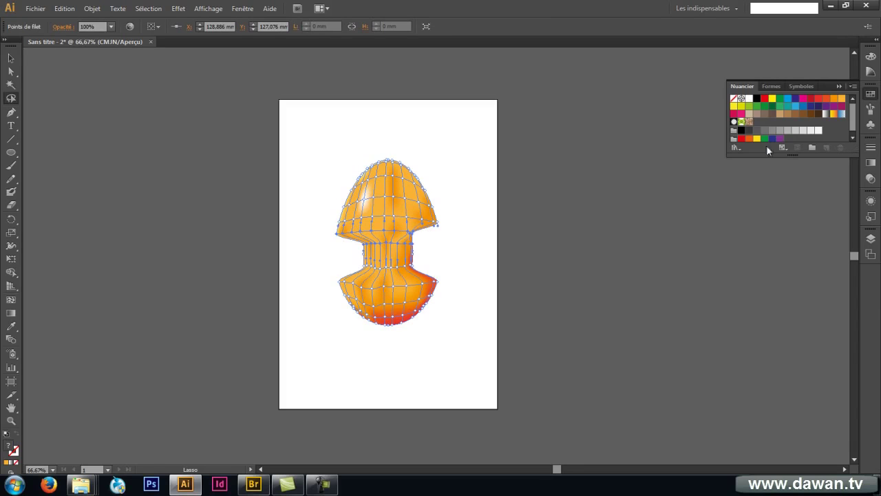
{"action": "left_click", "coordinate": [826, 99]}
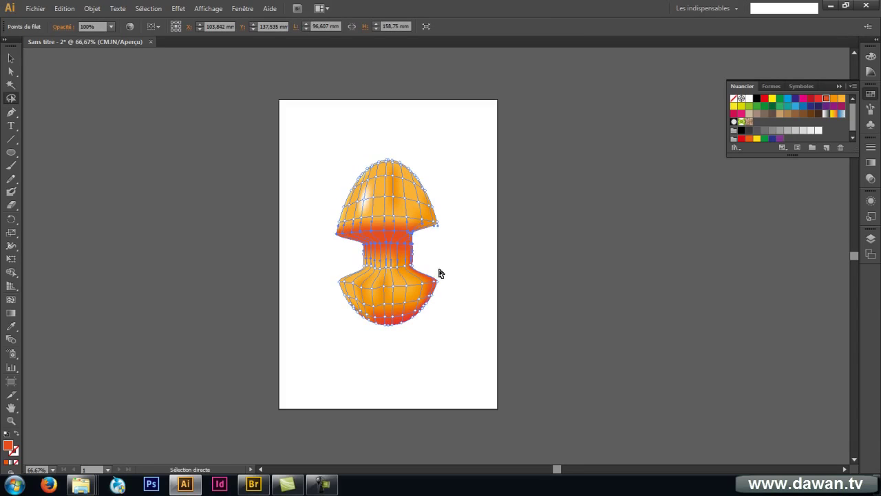
Lasso the mesh points along the upper rim of the egg's lower part and colour them yellow-green.
{"action": "mouse_move", "coordinate": [382, 280]}
{"action": "left_mouse_down"}
{"action": "mouse_move", "coordinate": [329, 278]}
{"action": "mouse_move", "coordinate": [335, 294]}
{"action": "left_mouse_up"}
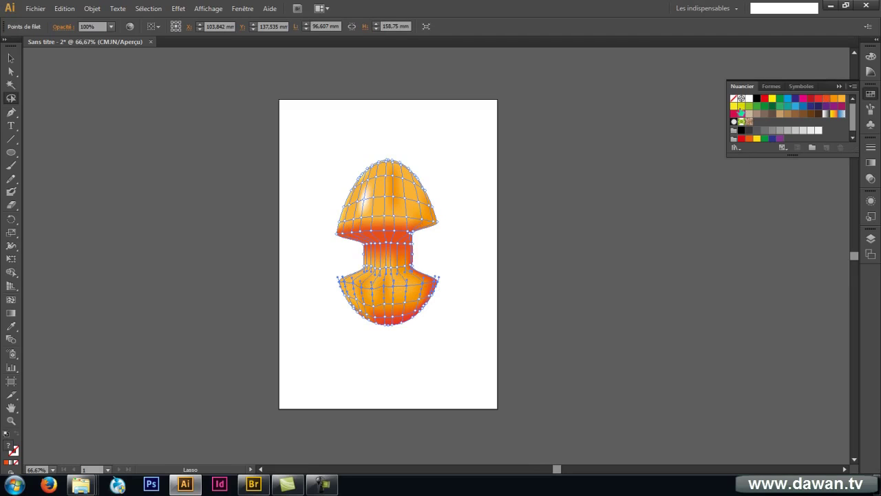
{"action": "left_click", "coordinate": [741, 107]}
{"action": "left_click", "coordinate": [562, 351], "text": "ctrl"}
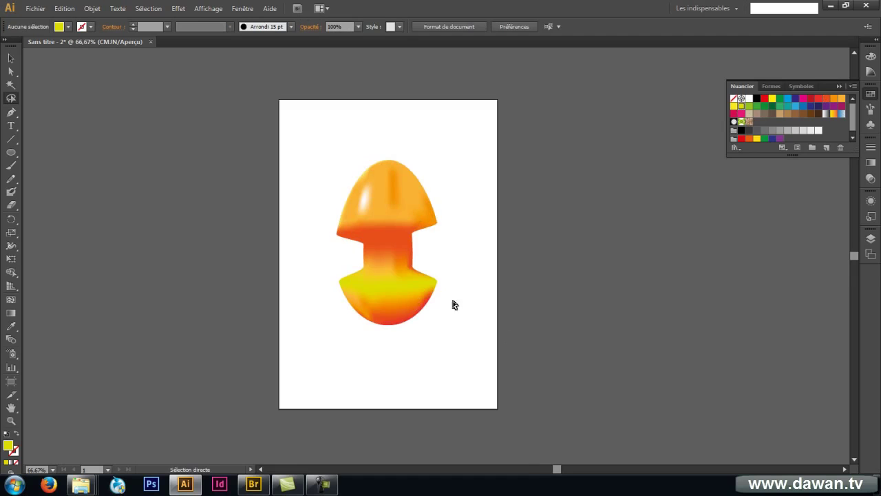
Lasso the mesh points at the lower end of the narrow waist and colour them darker orange.
{"action": "mouse_move", "coordinate": [358, 262]}
{"action": "left_mouse_down"}
{"action": "mouse_move", "coordinate": [383, 274]}
{"action": "mouse_move", "coordinate": [417, 268]}
{"action": "mouse_move", "coordinate": [359, 262]}
{"action": "left_mouse_up"}
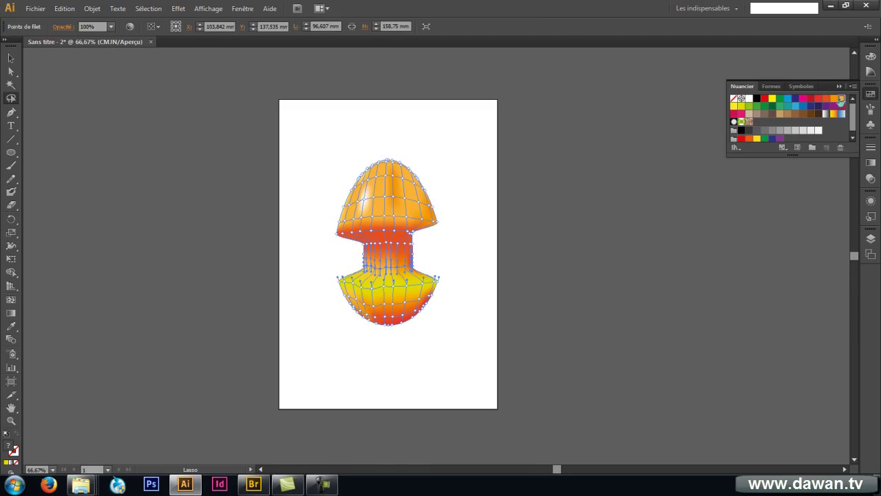
{"action": "left_click", "coordinate": [833, 98]}
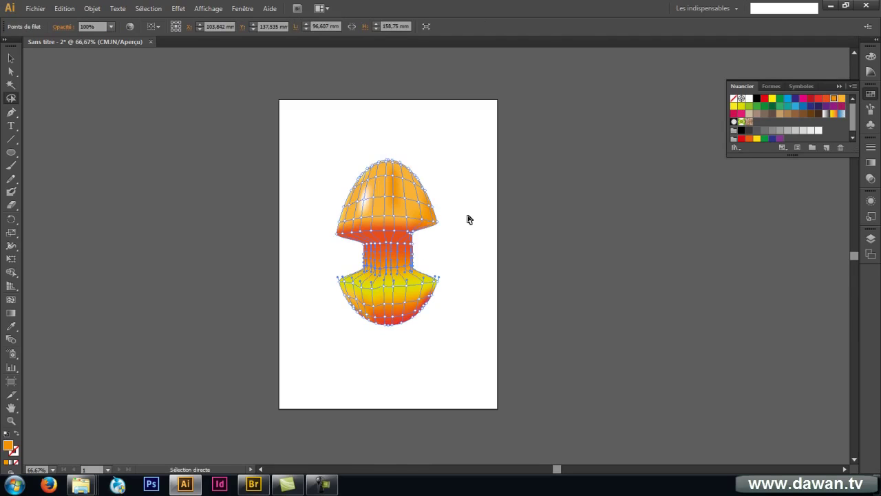
{"action": "left_click", "coordinate": [458, 336], "text": "ctrl"}
Move the mesh point at the waist's upper right corner slightly inward and down.
{"action": "left_click", "coordinate": [417, 274], "text": "ctrl"}
{"action": "left_click", "coordinate": [416, 276], "text": "ctrl"}
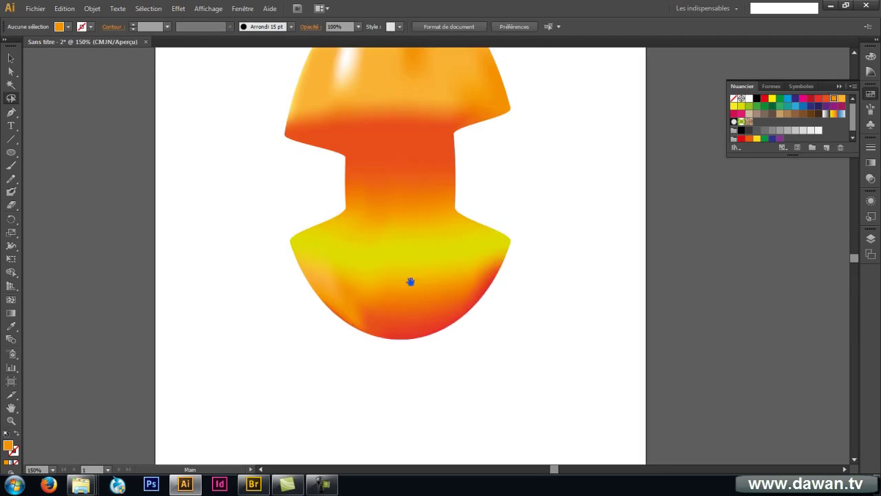
{"action": "left_click_drag", "start_coordinate": [411, 188], "coordinate": [397, 287]}
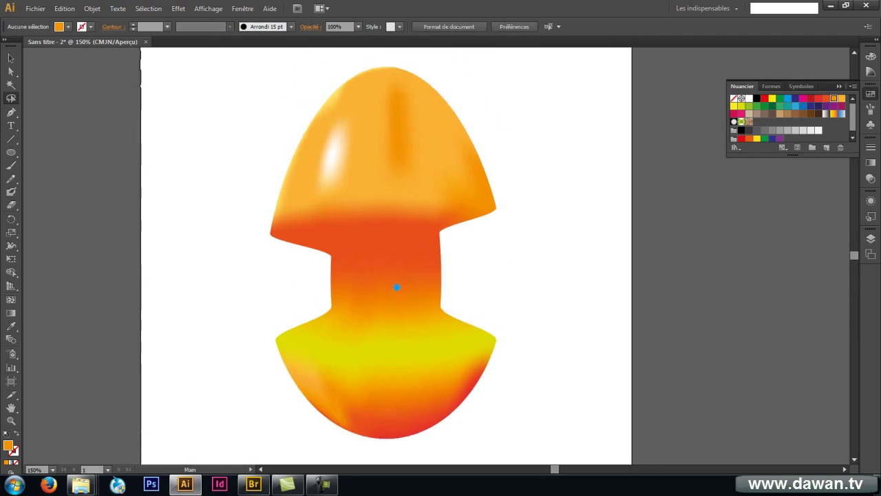
{"action": "left_click", "coordinate": [446, 232]}
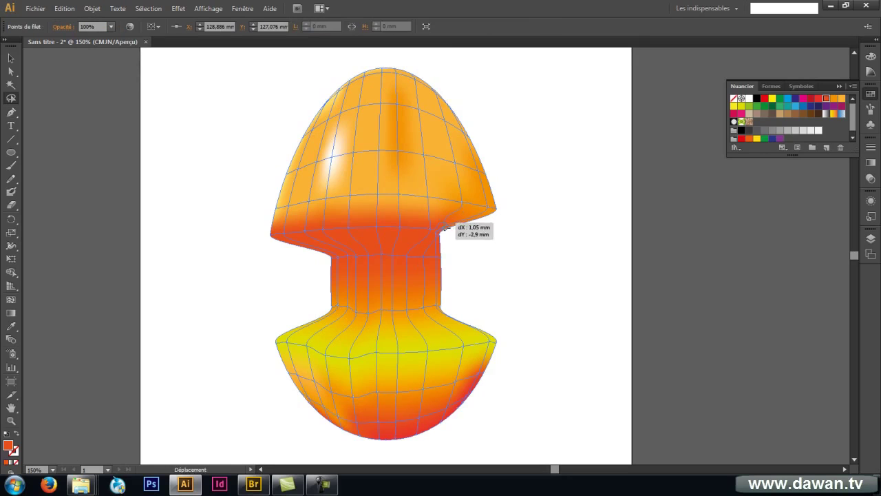
{"action": "left_click_drag", "start_coordinate": [437, 231], "coordinate": [468, 238]}
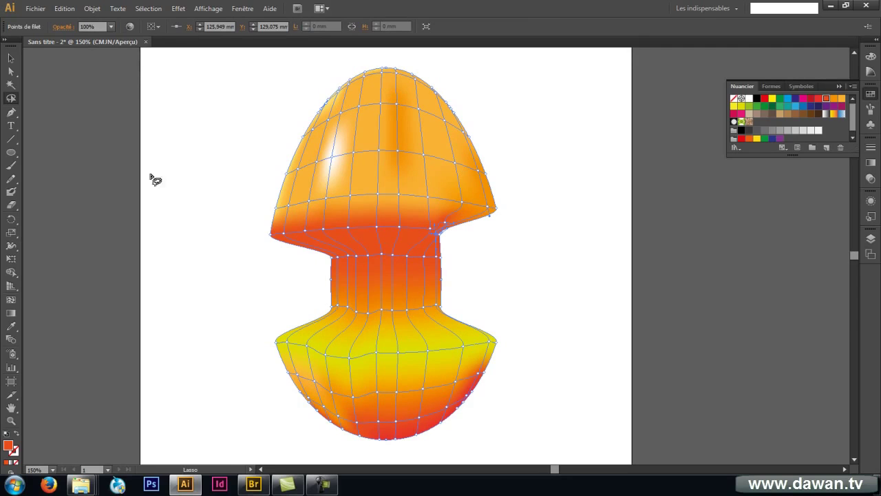
Add extra horizontal mesh lines with the Mesh tool just above and below the waist and near the lower part's rim.
{"action": "left_click", "coordinate": [11, 300]}
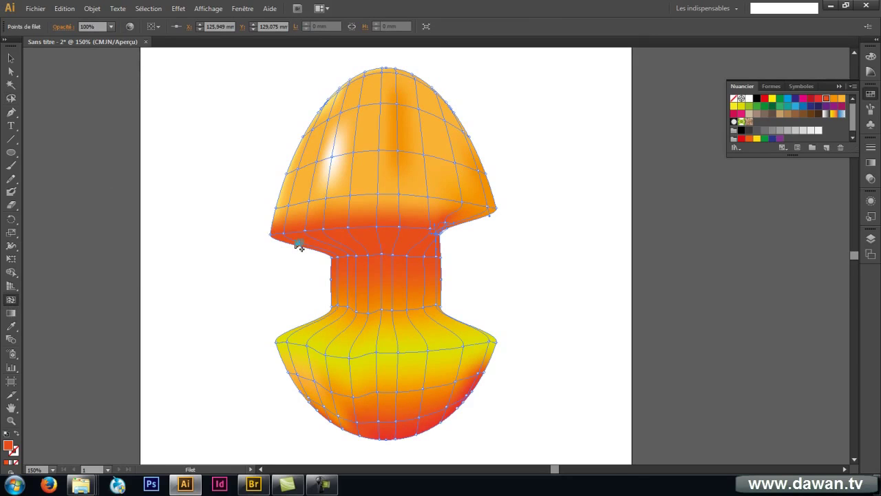
{"action": "left_click", "coordinate": [319, 254]}
{"action": "left_click", "coordinate": [293, 340]}
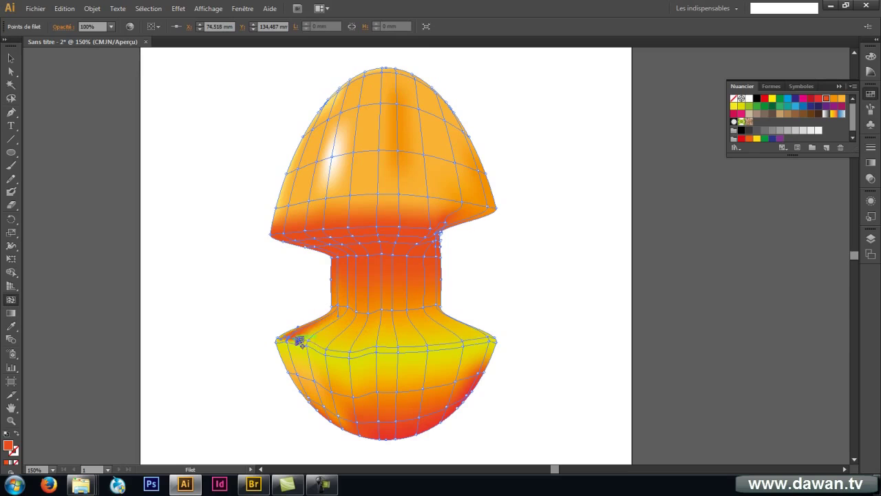
{"action": "left_click_drag", "start_coordinate": [320, 336], "coordinate": [384, 323]}
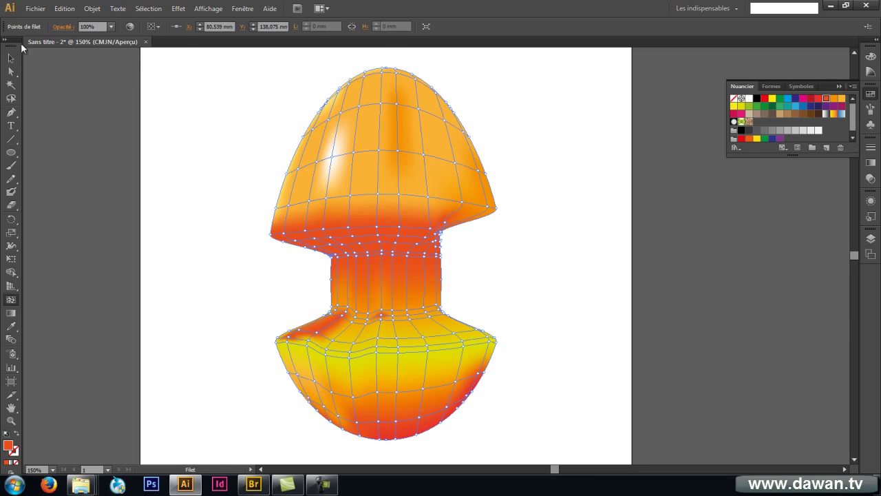
Lasso the mesh points around the upper end of the waist and colour them red.
{"action": "left_click", "coordinate": [10, 72]}
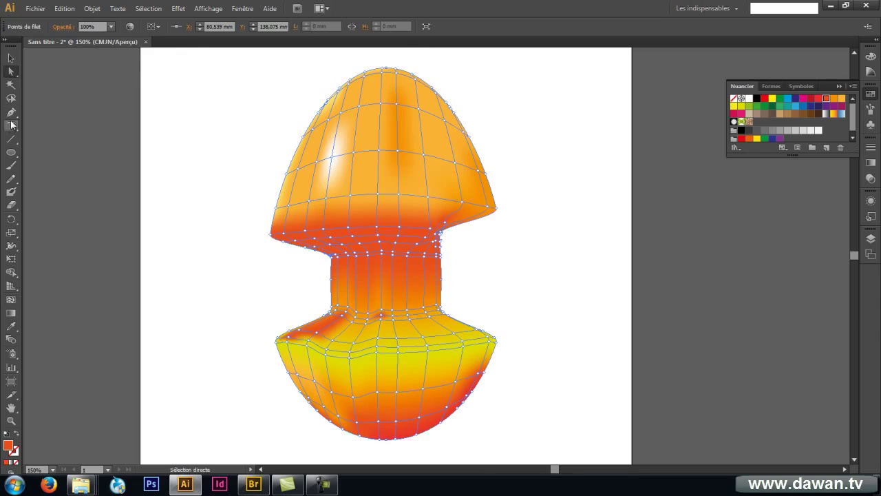
{"action": "left_click", "coordinate": [11, 98]}
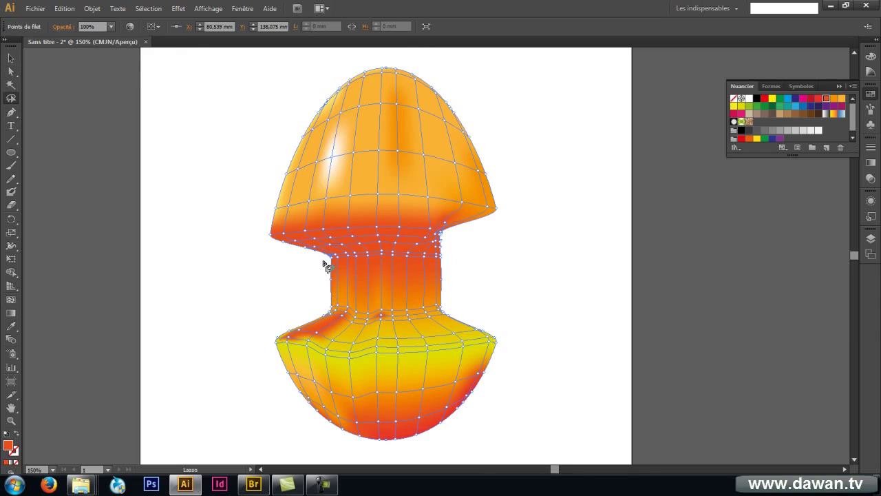
{"action": "mouse_move", "coordinate": [326, 268]}
{"action": "left_mouse_down"}
{"action": "mouse_move", "coordinate": [451, 267]}
{"action": "mouse_move", "coordinate": [456, 245]}
{"action": "mouse_move", "coordinate": [411, 250]}
{"action": "left_mouse_up"}
{"action": "left_click_drag", "start_coordinate": [350, 249], "coordinate": [324, 259]}
{"action": "left_click", "coordinate": [818, 98]}
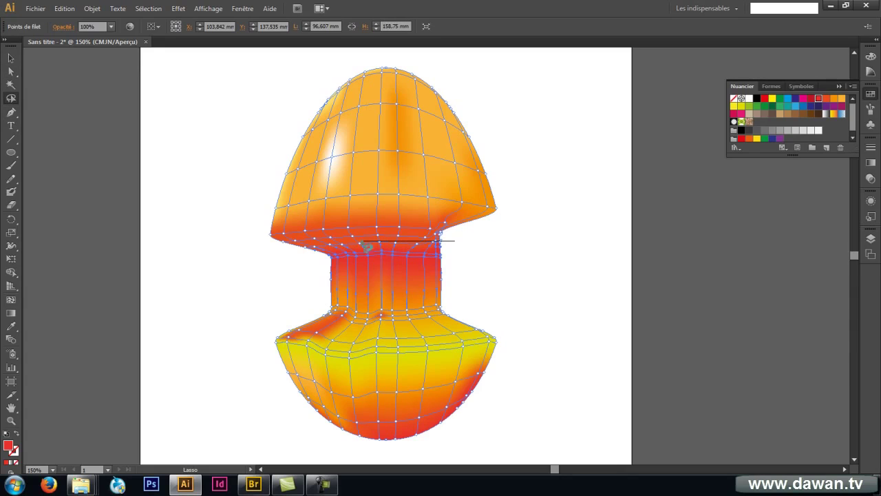
Colour the mesh row just above the waist red-orange and the mesh points on the slope below the waist yellow-green.
{"action": "mouse_move", "coordinate": [303, 249]}
{"action": "left_mouse_down"}
{"action": "mouse_move", "coordinate": [450, 250]}
{"action": "mouse_move", "coordinate": [458, 242]}
{"action": "left_mouse_up"}
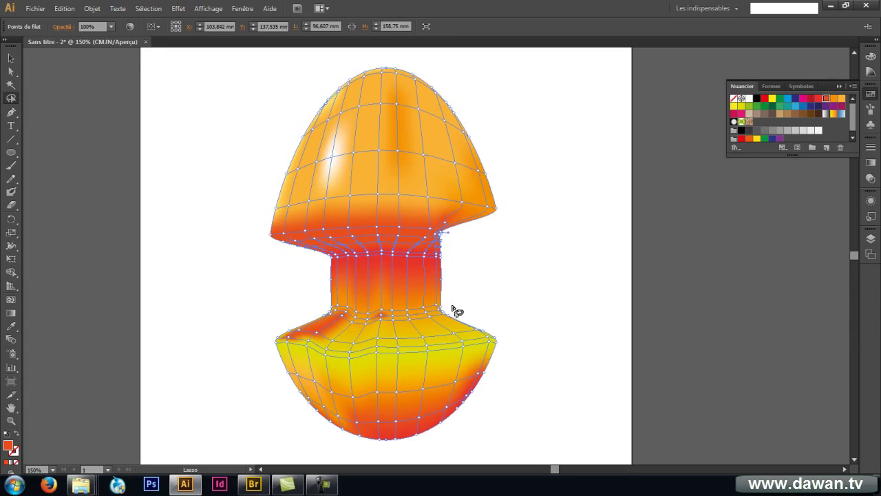
{"action": "mouse_move", "coordinate": [482, 324]}
{"action": "left_mouse_down"}
{"action": "mouse_move", "coordinate": [403, 340]}
{"action": "mouse_move", "coordinate": [287, 327]}
{"action": "mouse_move", "coordinate": [362, 350]}
{"action": "mouse_move", "coordinate": [466, 344]}
{"action": "mouse_move", "coordinate": [492, 334]}
{"action": "mouse_move", "coordinate": [485, 323]}
{"action": "left_mouse_up"}
{"action": "left_click", "coordinate": [741, 106]}
Colour the mesh points along the lower part's rim white, including those at its left end, to form a highlight line.
{"action": "mouse_move", "coordinate": [289, 338]}
{"action": "left_mouse_down"}
{"action": "mouse_move", "coordinate": [326, 363]}
{"action": "mouse_move", "coordinate": [387, 364]}
{"action": "mouse_move", "coordinate": [503, 342]}
{"action": "mouse_move", "coordinate": [480, 334]}
{"action": "mouse_move", "coordinate": [497, 331]}
{"action": "mouse_move", "coordinate": [491, 342]}
{"action": "mouse_move", "coordinate": [339, 355]}
{"action": "mouse_move", "coordinate": [269, 338]}
{"action": "mouse_move", "coordinate": [366, 347]}
{"action": "mouse_move", "coordinate": [497, 336]}
{"action": "left_mouse_up"}
{"action": "left_click", "coordinate": [749, 98]}
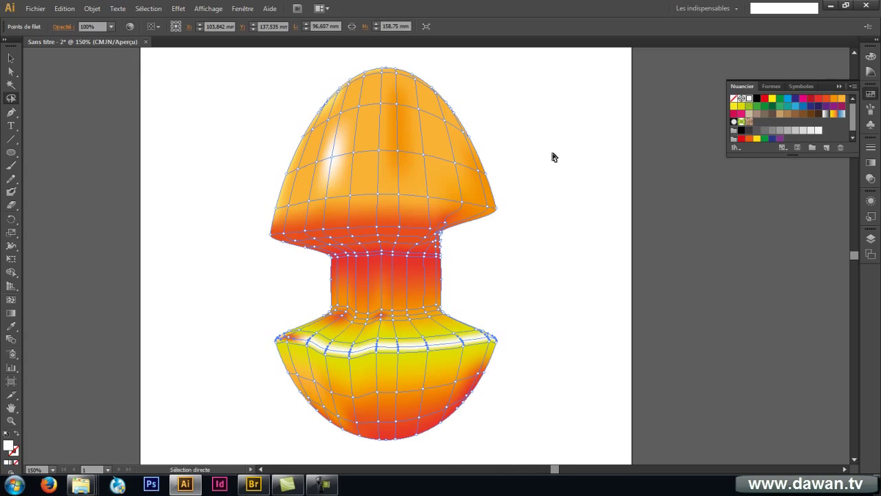
{"action": "left_click_drag", "start_coordinate": [287, 337], "coordinate": [291, 335]}
{"action": "left_click", "coordinate": [748, 99]}
{"action": "left_click", "coordinate": [617, 138], "text": "ctrl"}
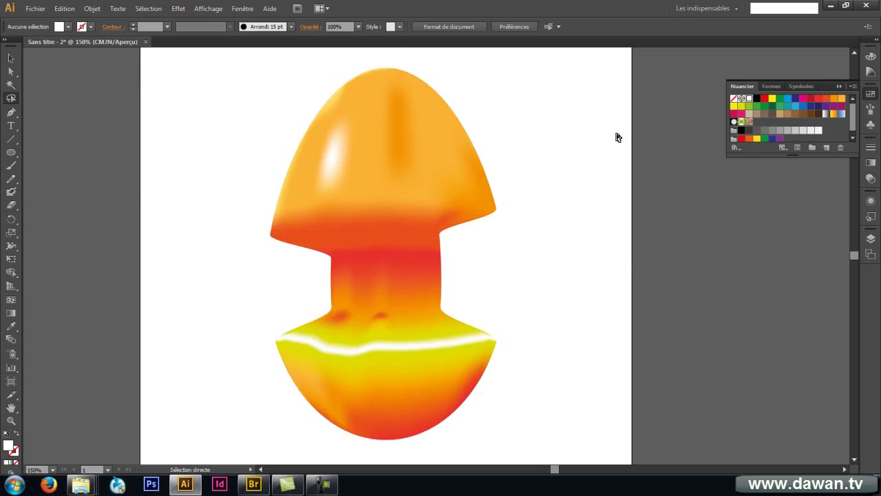
Delete the whole egg object from the artboard.
{"action": "key", "text": "ctrl+minus"}
{"action": "key", "text": "ctrl+minus"}
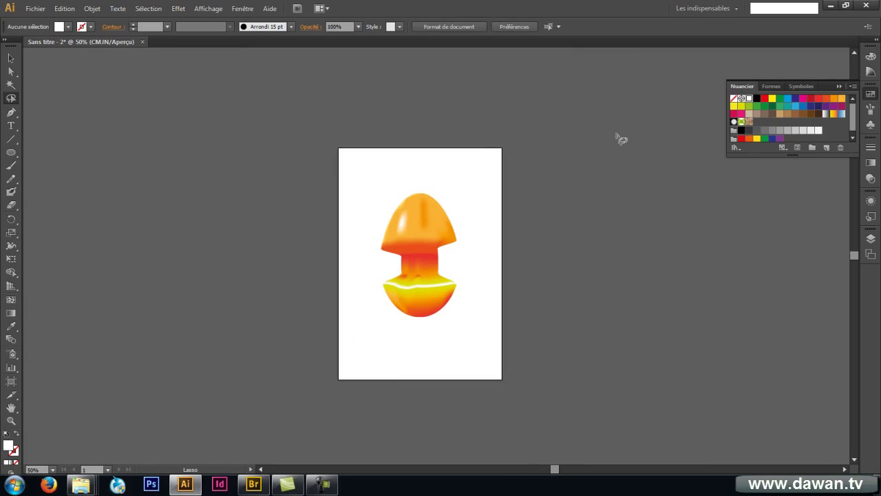
{"action": "left_click", "coordinate": [441, 219]}
{"action": "key", "text": "Delete"}
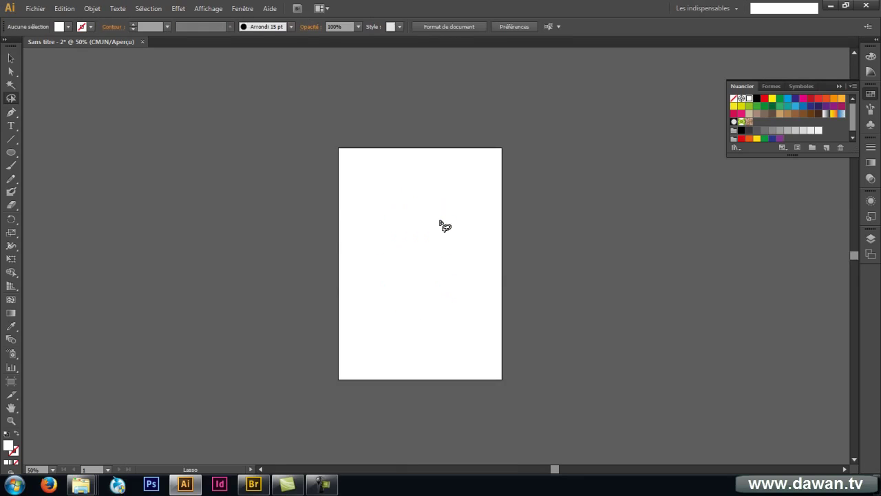
Draw a rectangle about 170 × 248 mm inside the artboard margins and fill it with the medium brown swatch.
{"action": "left_click_drag", "start_coordinate": [10, 153], "coordinate": [56, 153]}
{"action": "left_click", "coordinate": [56, 154]}
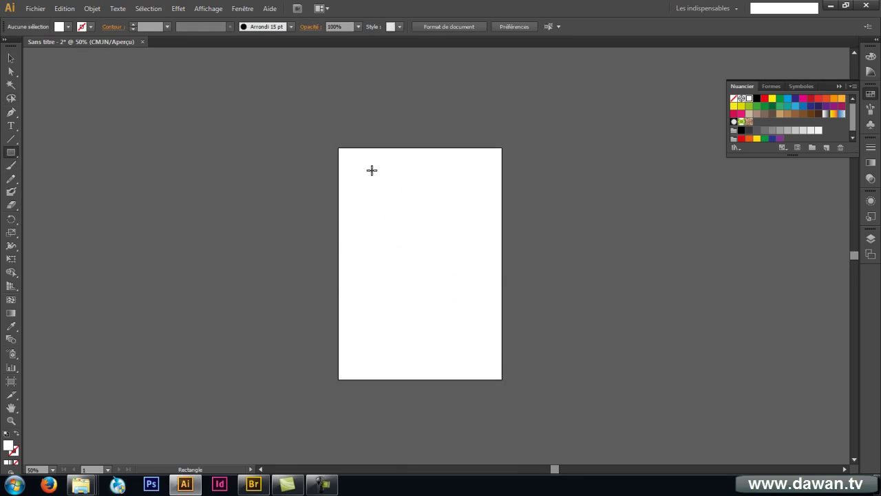
{"action": "mouse_move", "coordinate": [353, 163]}
{"action": "left_mouse_down"}
{"action": "mouse_move", "coordinate": [445, 321]}
{"action": "mouse_move", "coordinate": [487, 357]}
{"action": "left_mouse_up"}
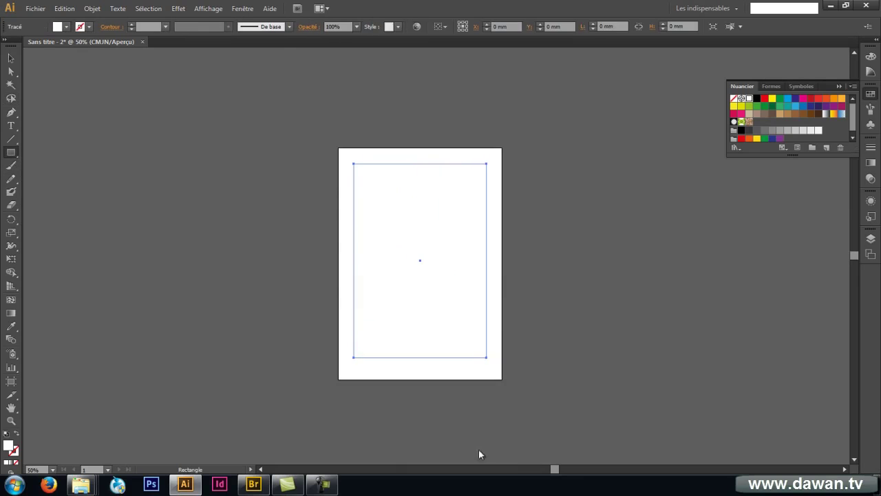
{"action": "left_click", "coordinate": [802, 114]}
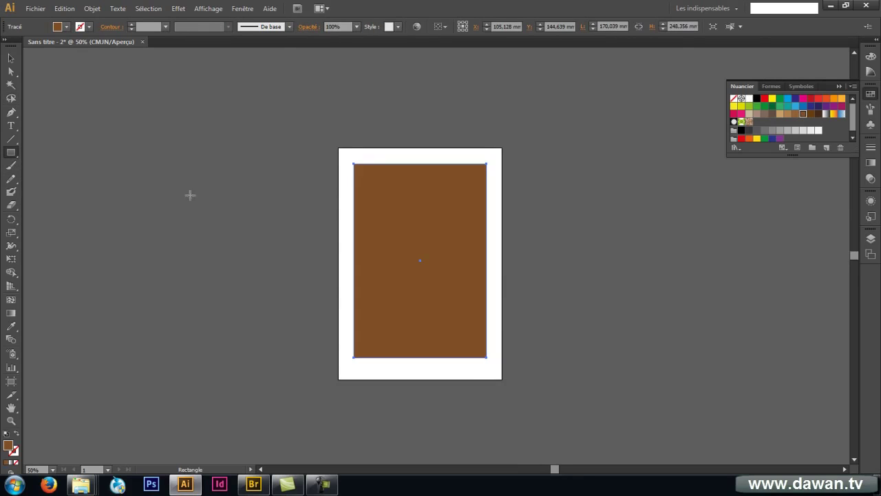
Add a series of vertical mesh lines across the brown rectangle by placing mesh points along its upper edge.
{"action": "left_click", "coordinate": [10, 299]}
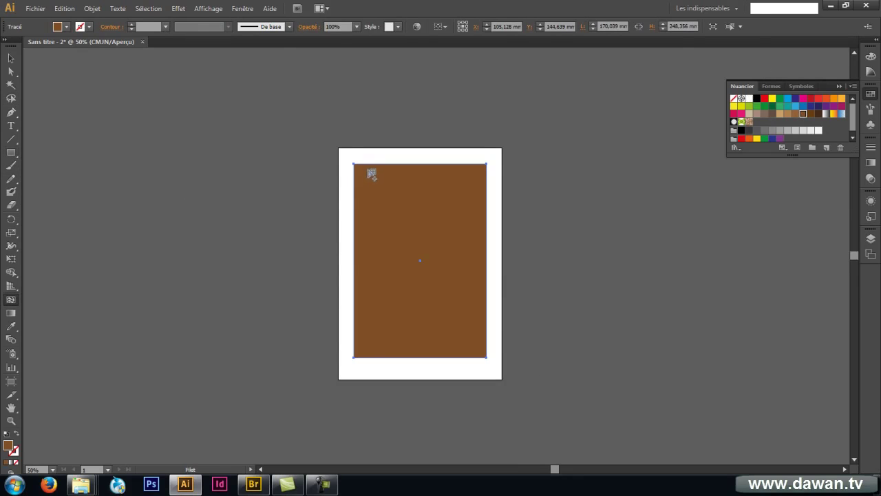
{"action": "left_click", "coordinate": [363, 179]}
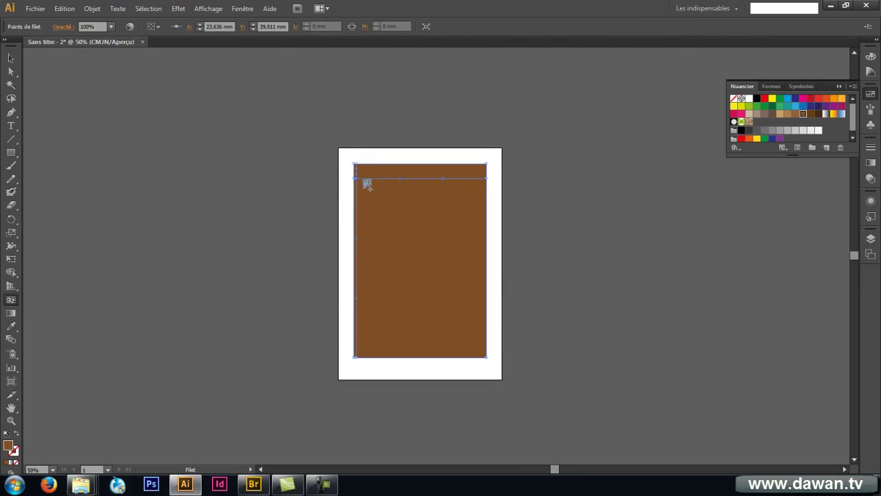
{"action": "left_click", "coordinate": [383, 180]}
{"action": "left_click", "coordinate": [403, 180]}
{"action": "left_click", "coordinate": [419, 180]}
{"action": "left_click", "coordinate": [438, 179]}
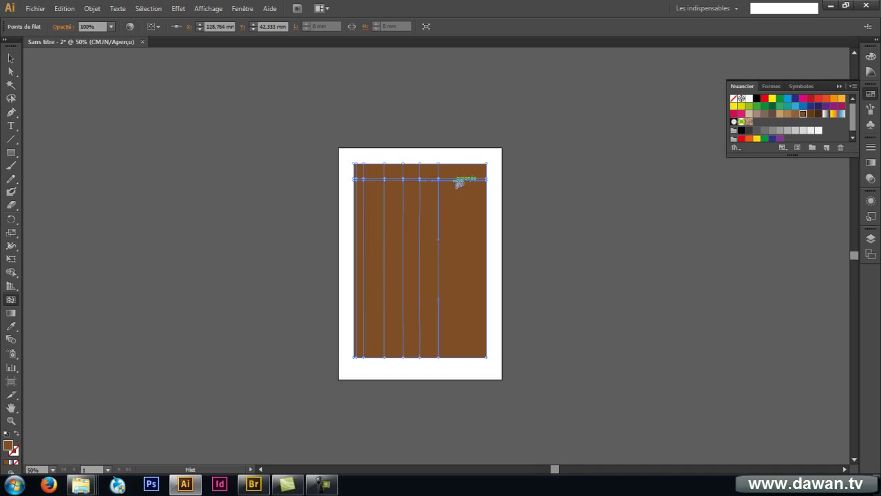
{"action": "left_click", "coordinate": [457, 180]}
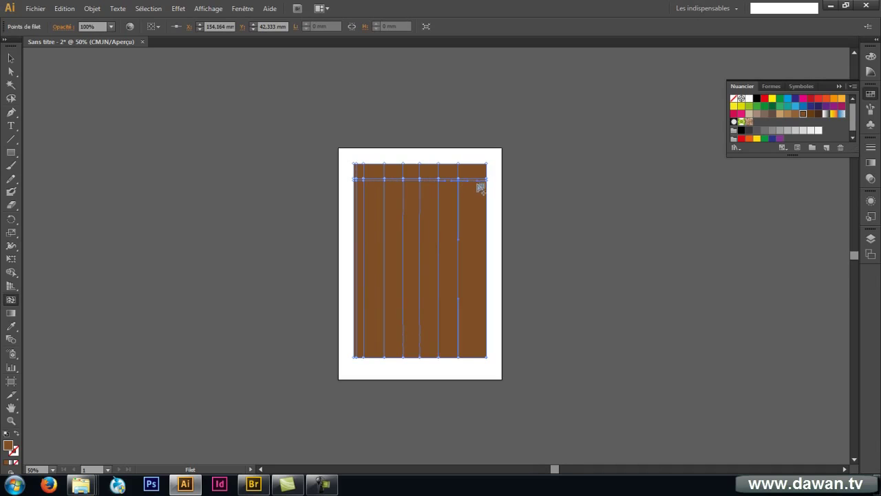
{"action": "left_click", "coordinate": [470, 176]}
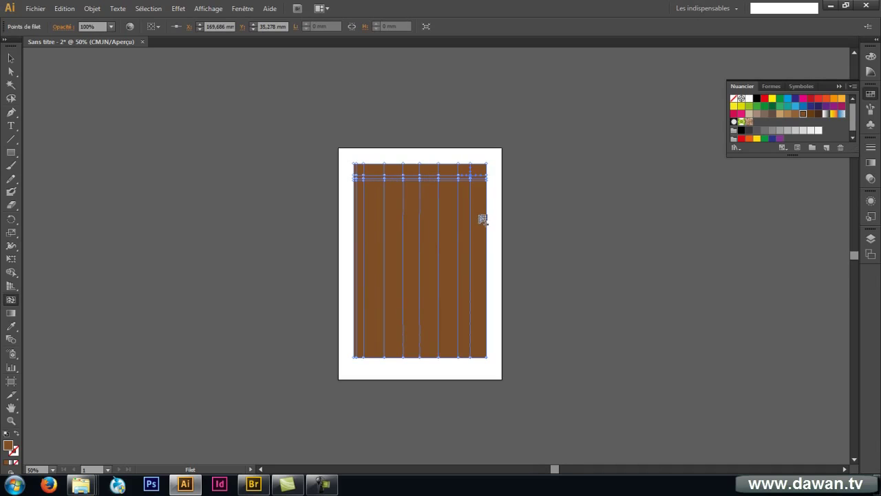
Add two horizontal mesh lines near the rectangle's lower edge and one just below its middle.
{"action": "left_click", "coordinate": [474, 336]}
{"action": "left_click", "coordinate": [477, 349]}
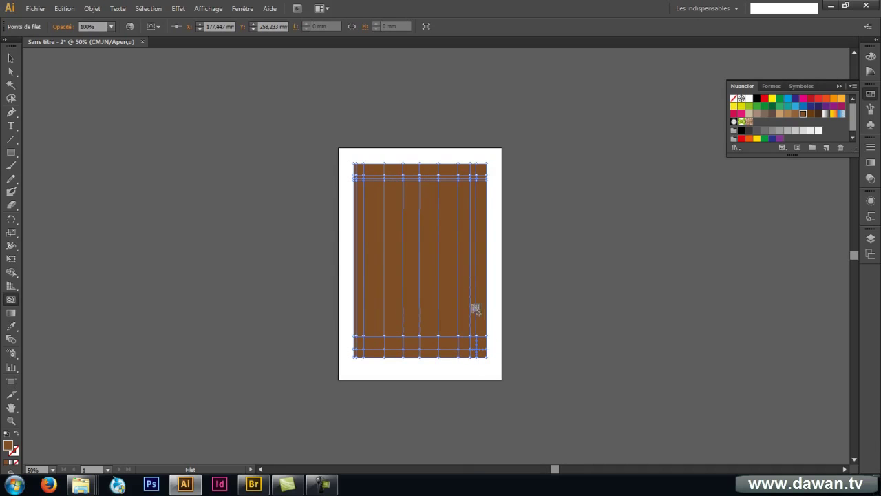
{"action": "left_click", "coordinate": [464, 290]}
{"action": "key", "text": "ctrl+z"}
{"action": "left_click", "coordinate": [458, 273]}
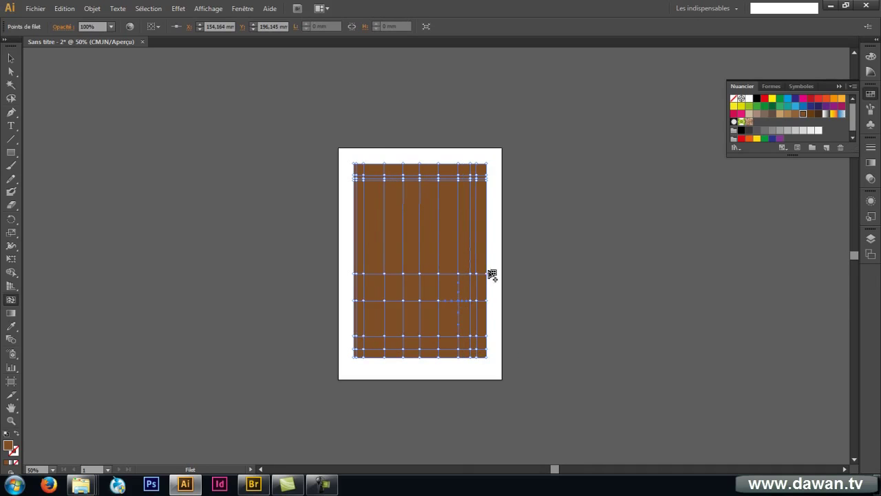
{"action": "key", "text": "a"}
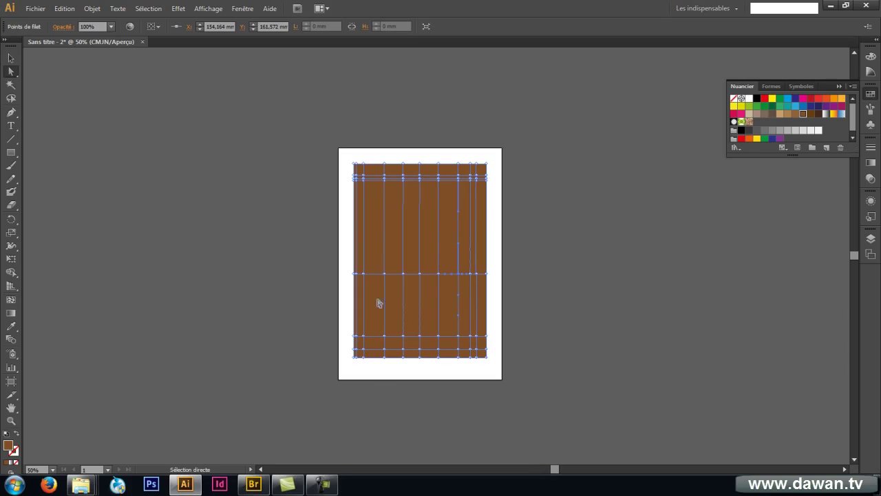
Scale the lower and middle mesh points of alternate vertical lines slightly outward so the brown rectangle's lower edge becomes wavy.
{"action": "left_click_drag", "start_coordinate": [362, 370], "coordinate": [358, 256]}
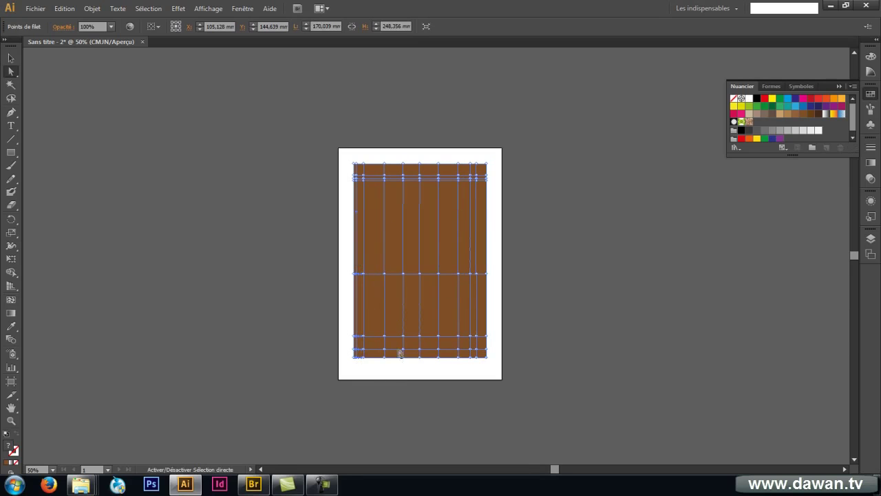
{"action": "left_click_drag", "start_coordinate": [390, 370], "coordinate": [377, 253]}
{"action": "left_click_drag", "start_coordinate": [426, 365], "coordinate": [415, 241]}
{"action": "left_click_drag", "start_coordinate": [464, 364], "coordinate": [450, 261]}
{"action": "left_click_drag", "start_coordinate": [484, 364], "coordinate": [476, 266]}
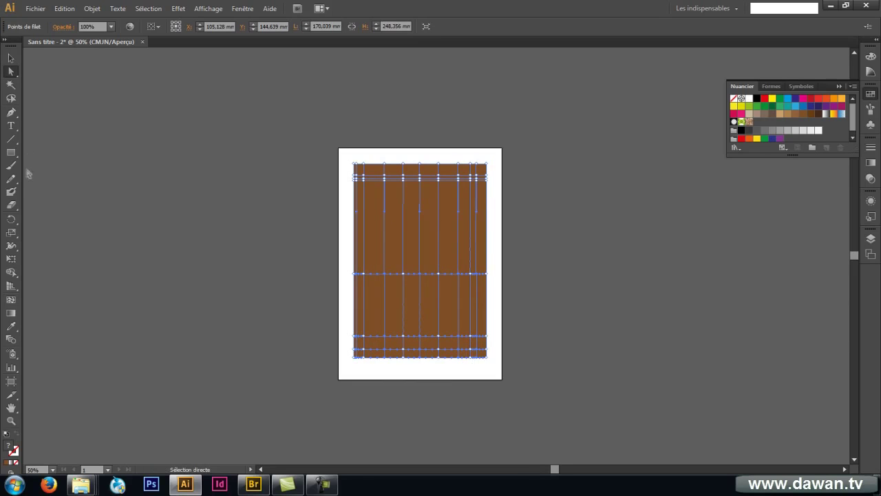
{"action": "left_click", "coordinate": [12, 234]}
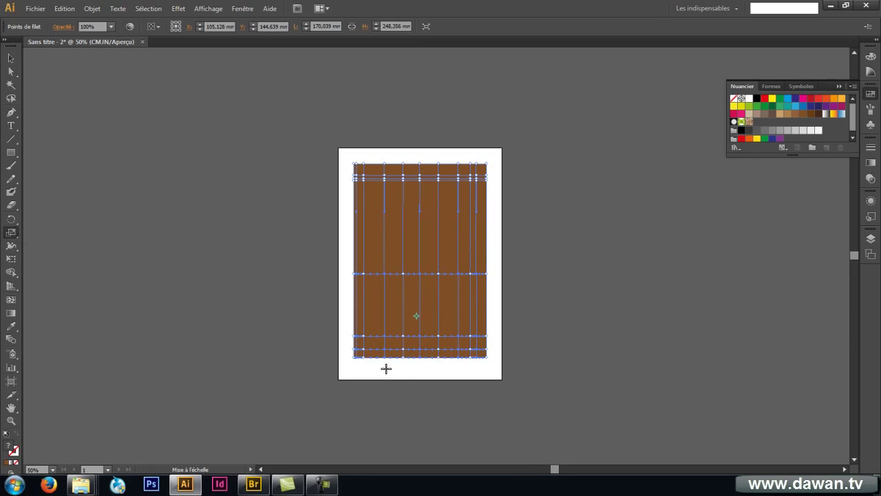
{"action": "mouse_move", "coordinate": [386, 368]}
{"action": "left_mouse_down"}
{"action": "mouse_move", "coordinate": [374, 370]}
{"action": "mouse_move", "coordinate": [439, 359]}
{"action": "left_mouse_up"}
{"action": "key", "text": "a"}
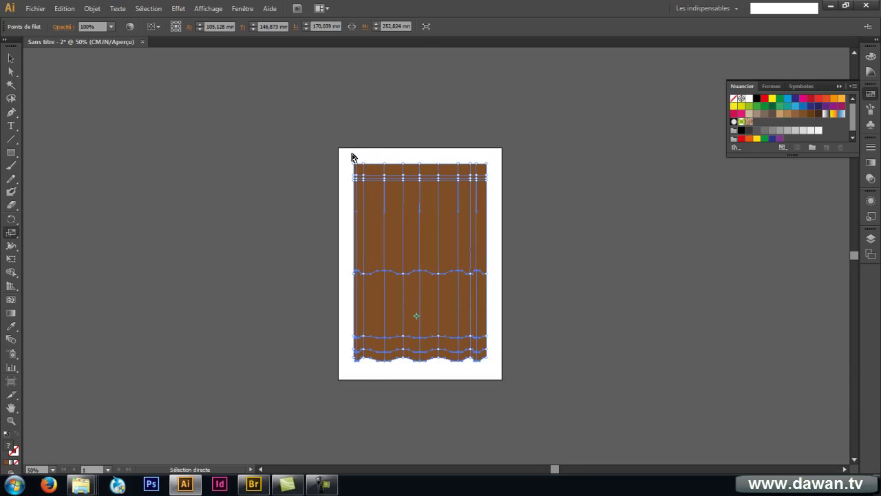
Scale the upper mesh points of the same alternate vertical lines slightly to give the brown shape a wavy upper edge.
{"action": "left_click_drag", "start_coordinate": [357, 158], "coordinate": [355, 190]}
{"action": "left_click_drag", "start_coordinate": [393, 155], "coordinate": [381, 193]}
{"action": "left_click_drag", "start_coordinate": [428, 152], "coordinate": [415, 192]}
{"action": "left_click_drag", "start_coordinate": [469, 157], "coordinate": [494, 278]}
{"action": "left_click", "coordinate": [350, 246], "text": "ctrl"}
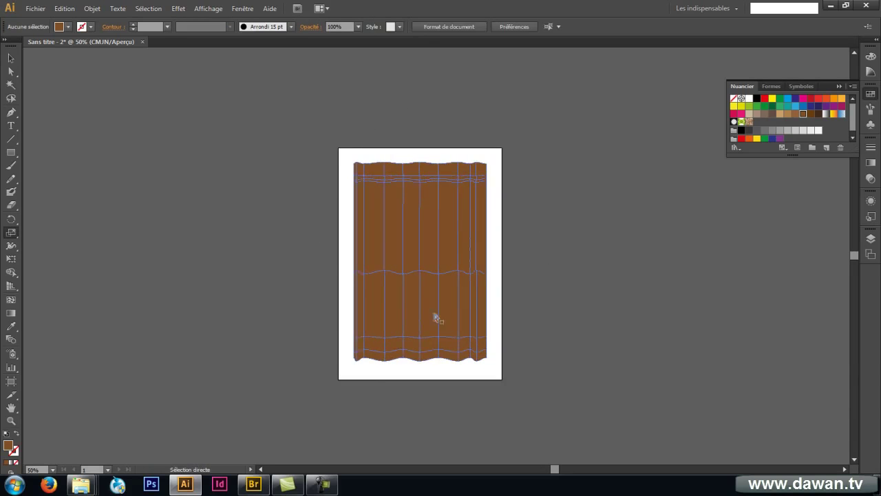
Color the lower and middle mesh points of the alternate fold lines with the light brown swatch, one shade darker than tan.
{"action": "left_click", "coordinate": [398, 301]}
{"action": "left_click_drag", "start_coordinate": [391, 364], "coordinate": [380, 212]}
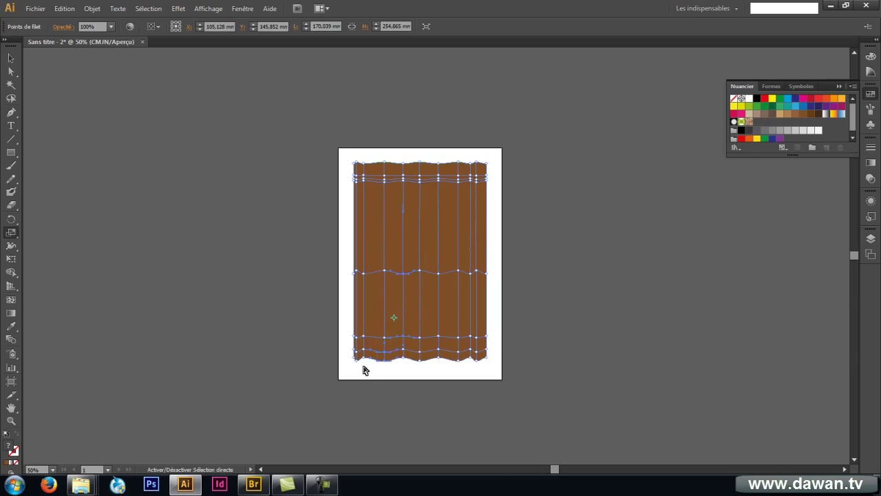
{"action": "left_click_drag", "start_coordinate": [360, 370], "coordinate": [356, 269]}
{"action": "left_click_drag", "start_coordinate": [427, 370], "coordinate": [414, 255]}
{"action": "left_click_drag", "start_coordinate": [465, 368], "coordinate": [477, 271]}
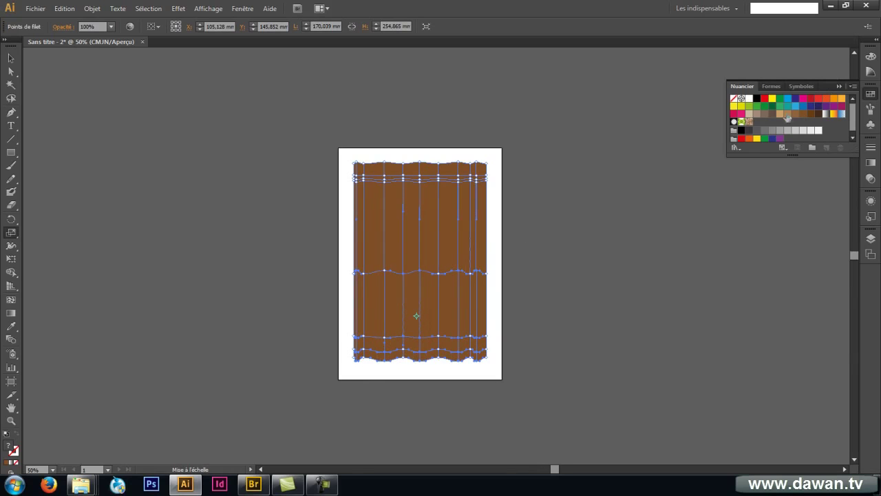
{"action": "left_click", "coordinate": [782, 115]}
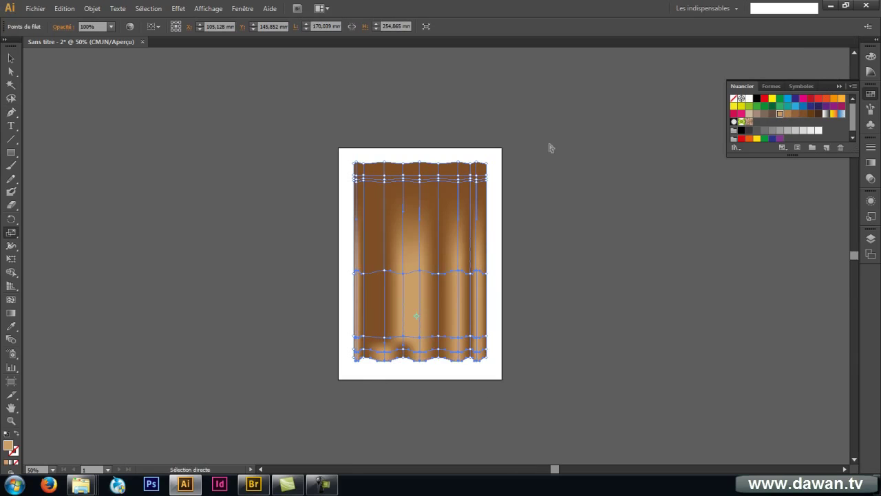
{"action": "left_click", "coordinate": [787, 114]}
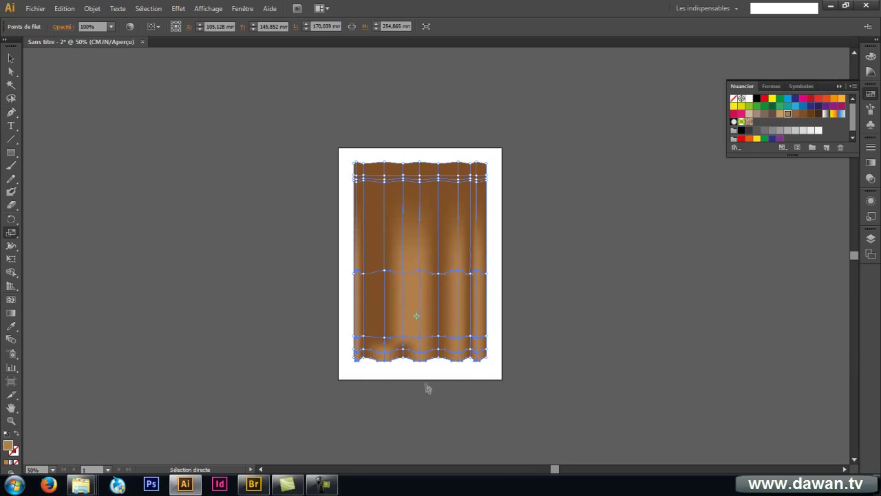
Apply the same light brown swatch to the lower and middle mesh points of the remaining fold line near the left side.
{"action": "key", "text": "a"}
{"action": "left_click", "coordinate": [381, 246]}
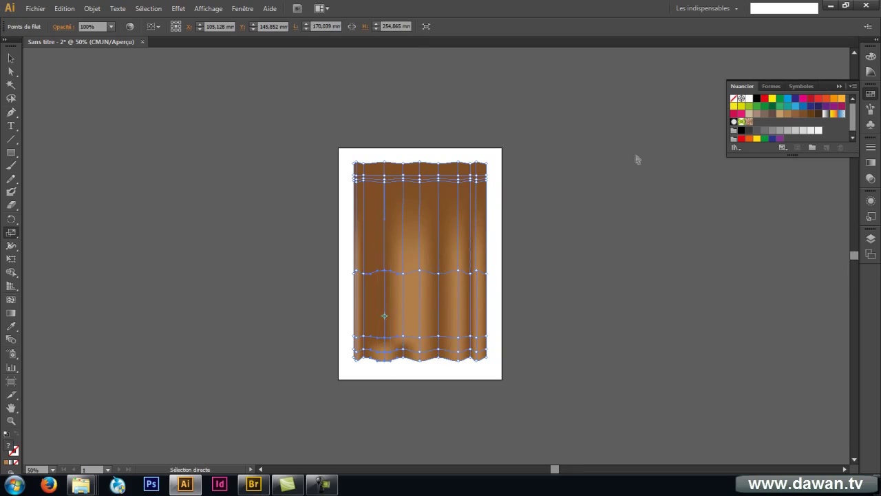
{"action": "left_click", "coordinate": [788, 116]}
Color the lower and middle mesh points of the lines between the highlights dark brown C=40 M=70 J=100 N=50, and deselect the mesh.
{"action": "left_click_drag", "start_coordinate": [411, 368], "coordinate": [385, 314]}
{"action": "left_click_drag", "start_coordinate": [398, 243], "coordinate": [398, 243]}
{"action": "left_click_drag", "start_coordinate": [368, 367], "coordinate": [361, 258]}
{"action": "left_click_drag", "start_coordinate": [436, 374], "coordinate": [439, 260]}
{"action": "left_click_drag", "start_coordinate": [473, 367], "coordinate": [469, 260]}
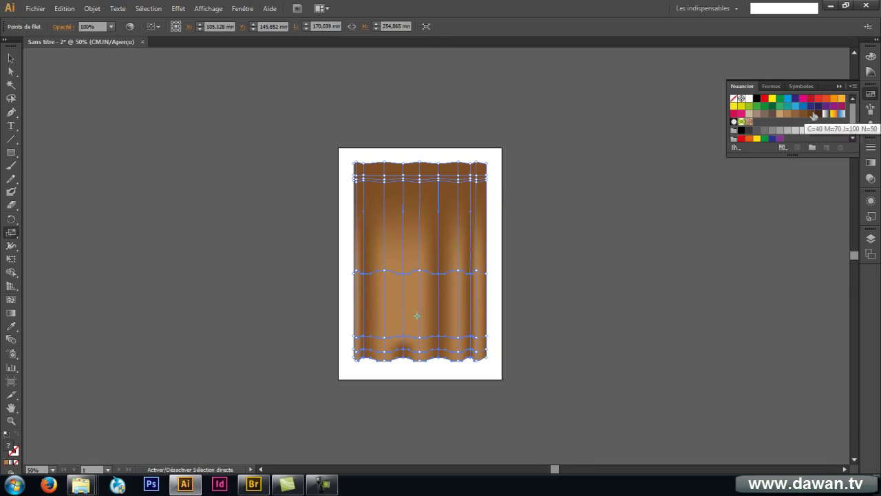
{"action": "left_click", "coordinate": [811, 114]}
{"action": "left_click", "coordinate": [617, 120]}
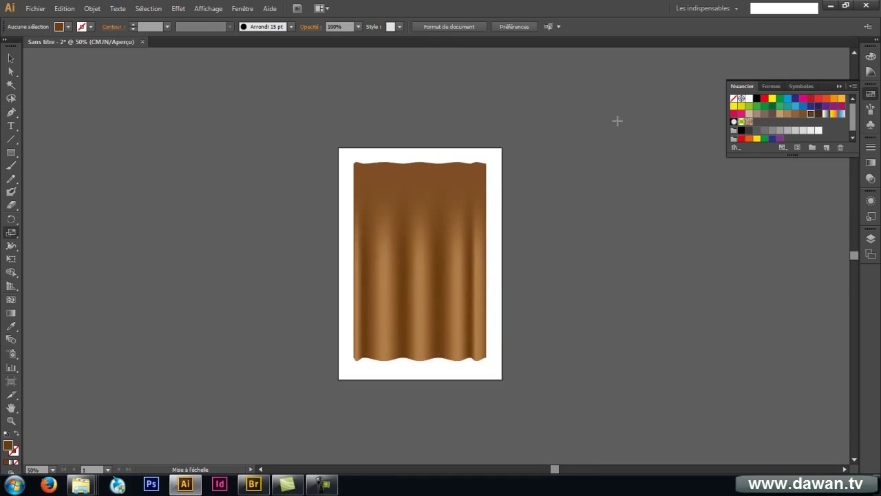